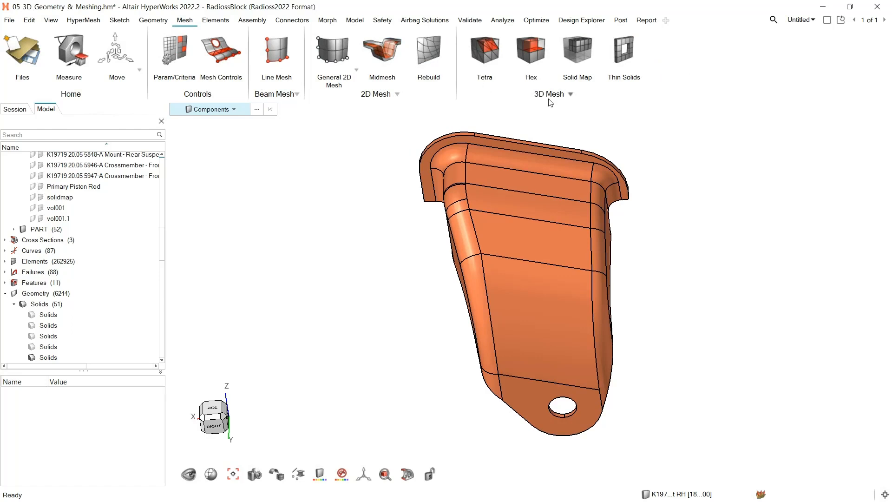
Create a tetra mesh on the bracket solid with an average size of 5 and layered tetra enabled
{"action": "left_click", "coordinate": [486, 47]}
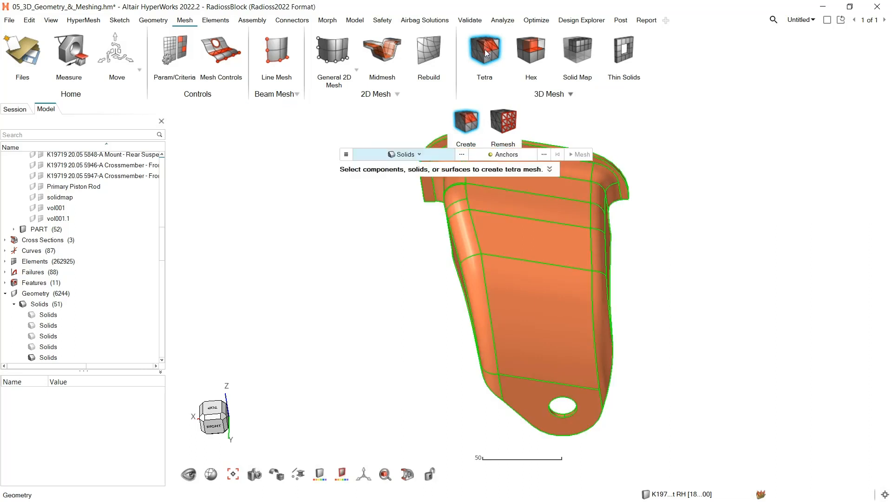
{"action": "left_click", "coordinate": [419, 155]}
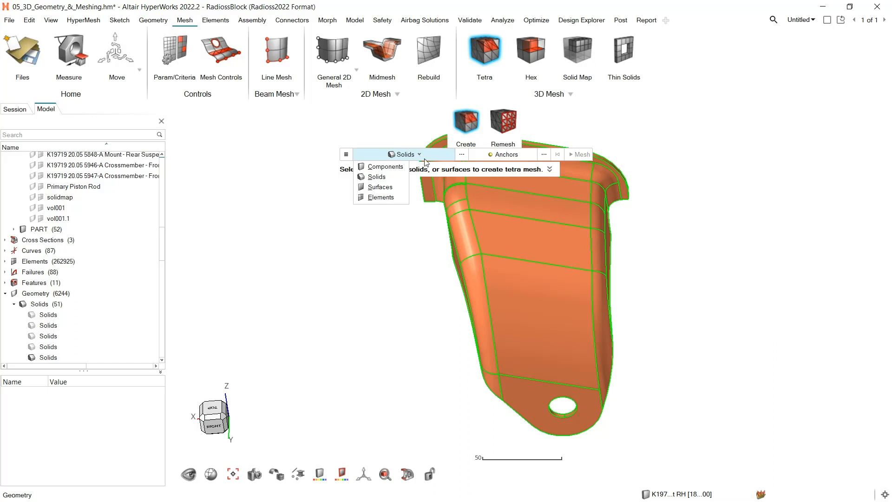
{"action": "left_click", "coordinate": [376, 177]}
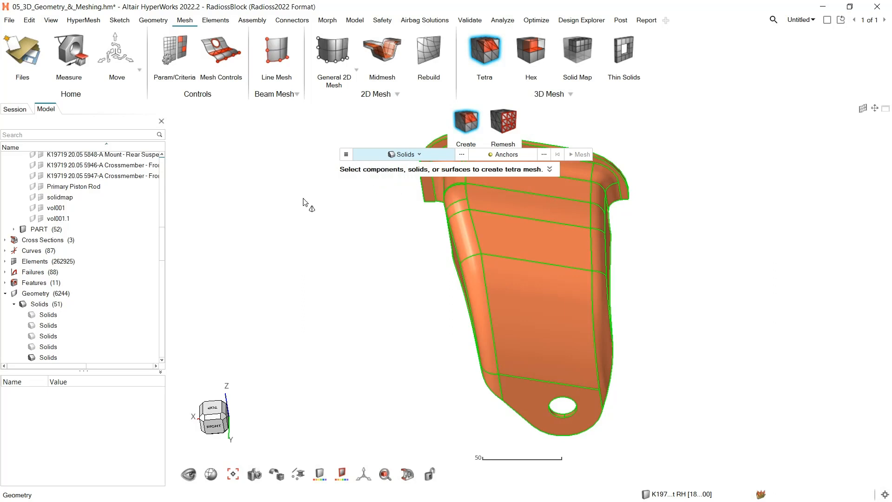
{"action": "left_click", "coordinate": [519, 235]}
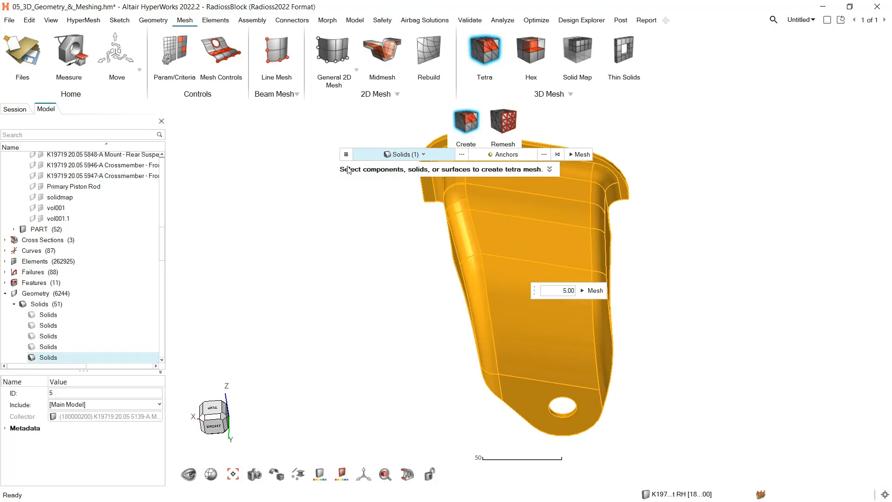
{"action": "left_click", "coordinate": [346, 154]}
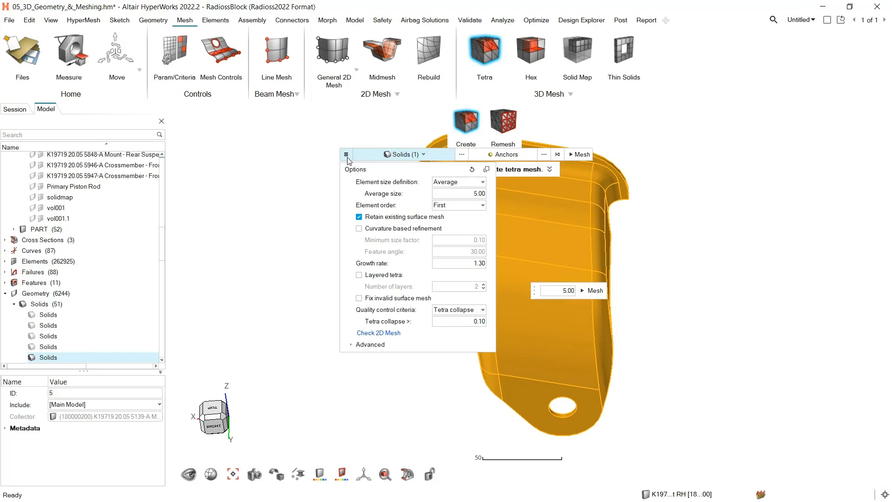
{"action": "left_click", "coordinate": [359, 275]}
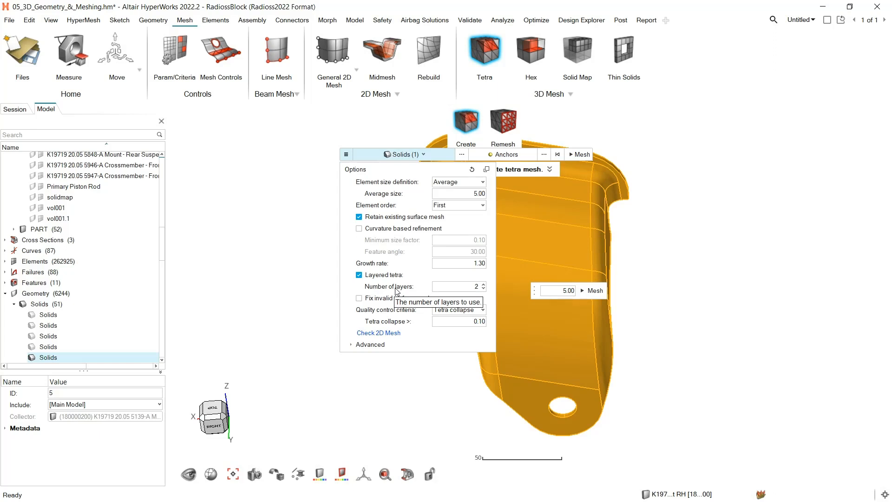
{"action": "left_click", "coordinate": [595, 291]}
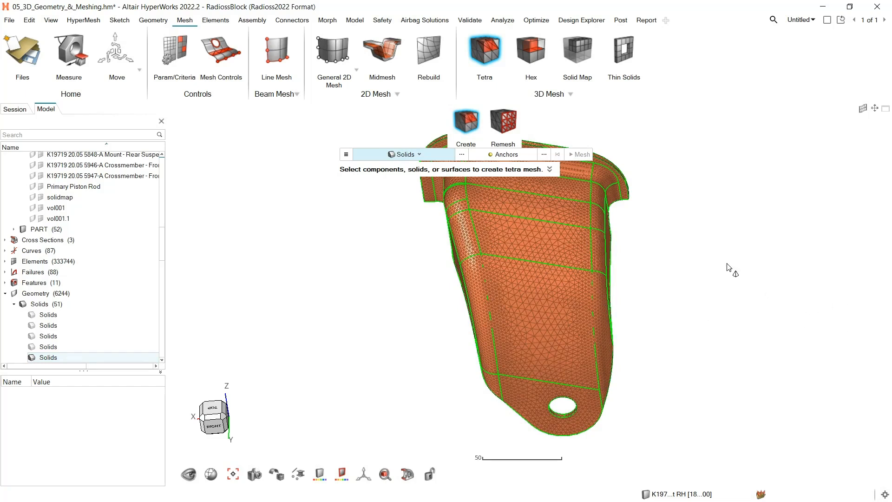
{"action": "key", "text": "Escape"}
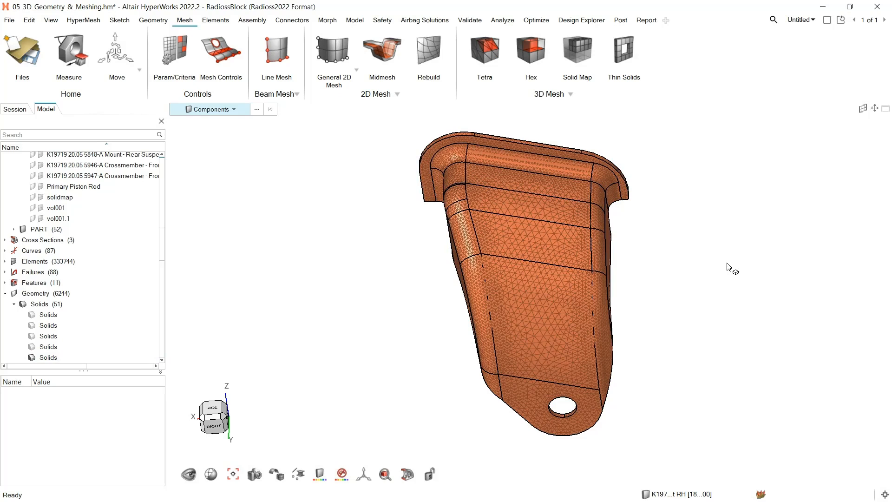
Display only the bracket's mesh and examine its through-thickness elements up close in front view using the Sectioncut section
{"action": "key", "text": "m"}
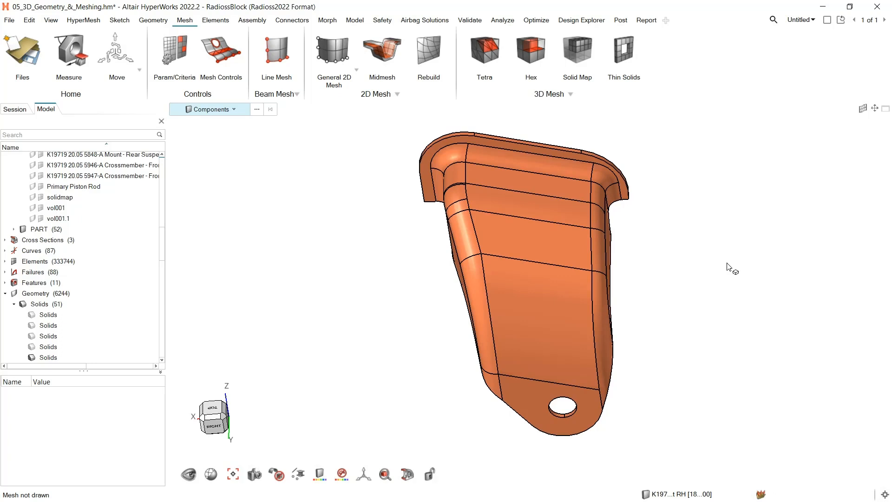
{"action": "key", "text": "m"}
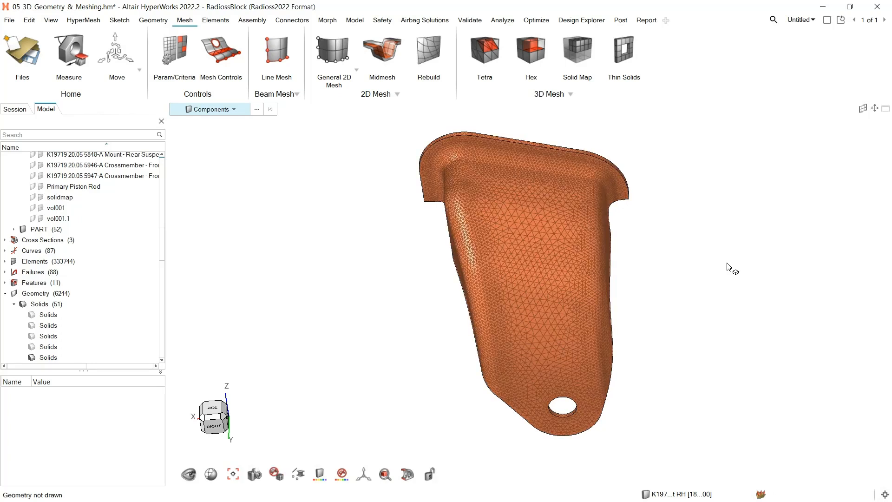
{"action": "left_click", "coordinate": [406, 476]}
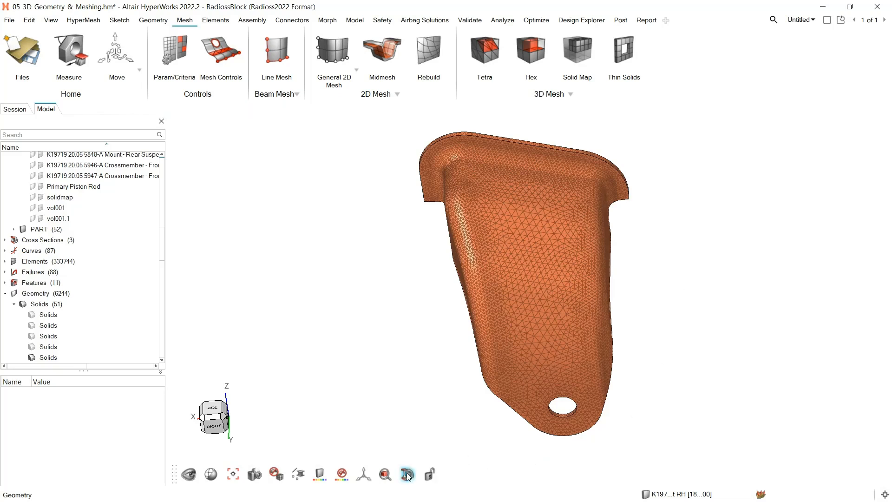
{"action": "left_click", "coordinate": [411, 422]}
{"action": "left_click_drag", "start_coordinate": [329, 339], "coordinate": [278, 330], "text": "ctrl"}
{"action": "left_click", "coordinate": [226, 417]}
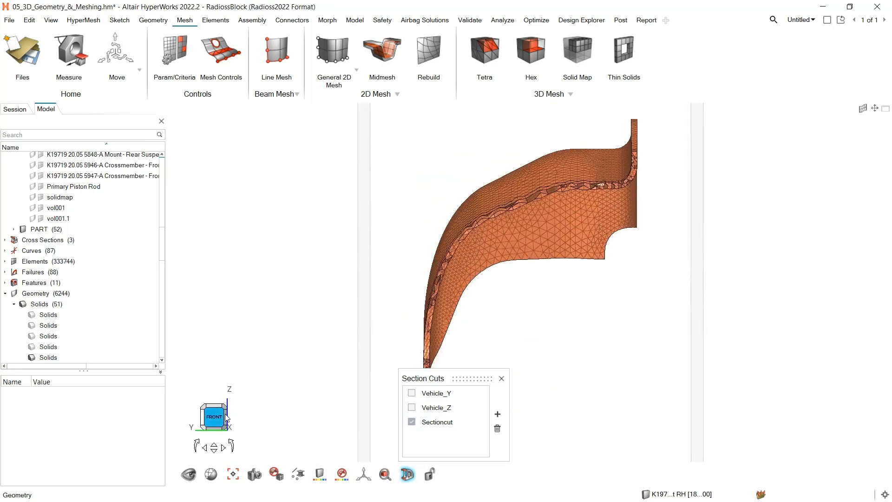
{"action": "scroll", "coordinate": [539, 194], "scroll_direction": "up", "scroll_amount": 5}
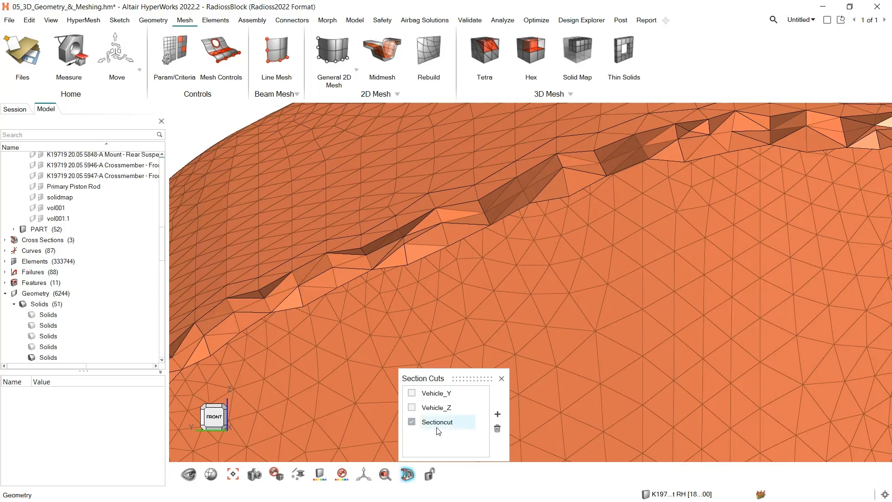
Turn off the Sectioncut section, close the section cuts list and fit the whole bracket in view
{"action": "left_click", "coordinate": [412, 421]}
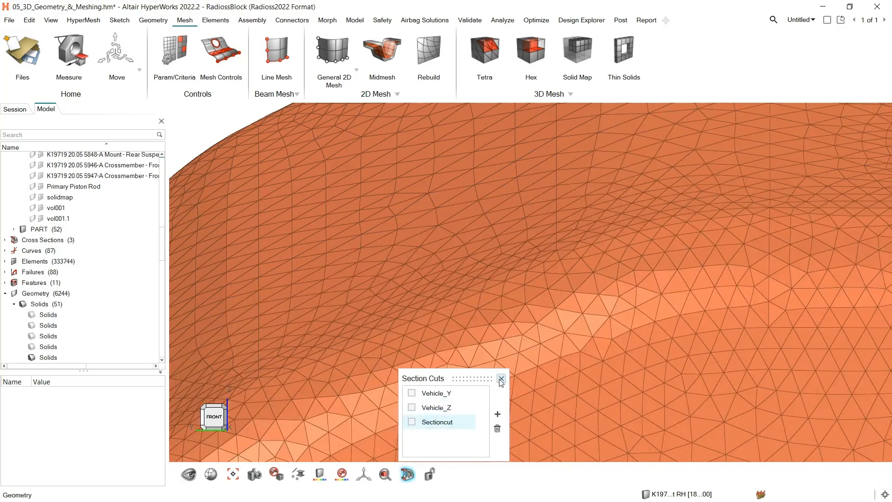
{"action": "left_click", "coordinate": [500, 379]}
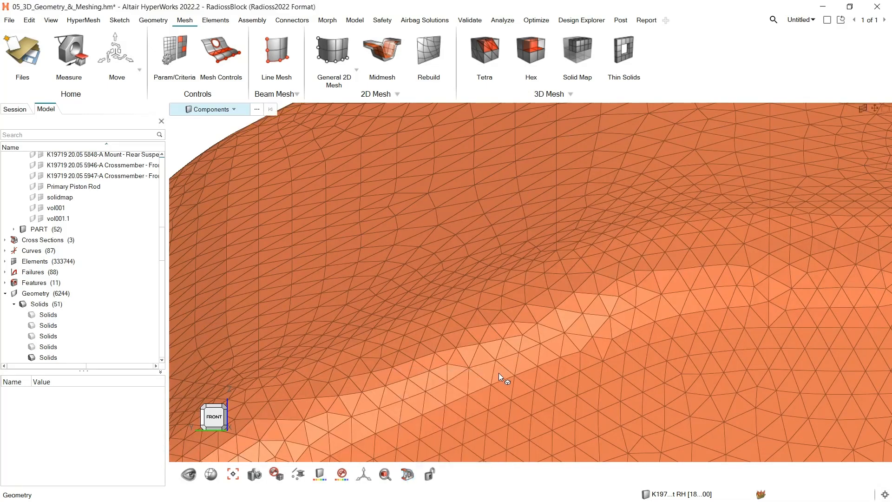
{"action": "key", "text": "f"}
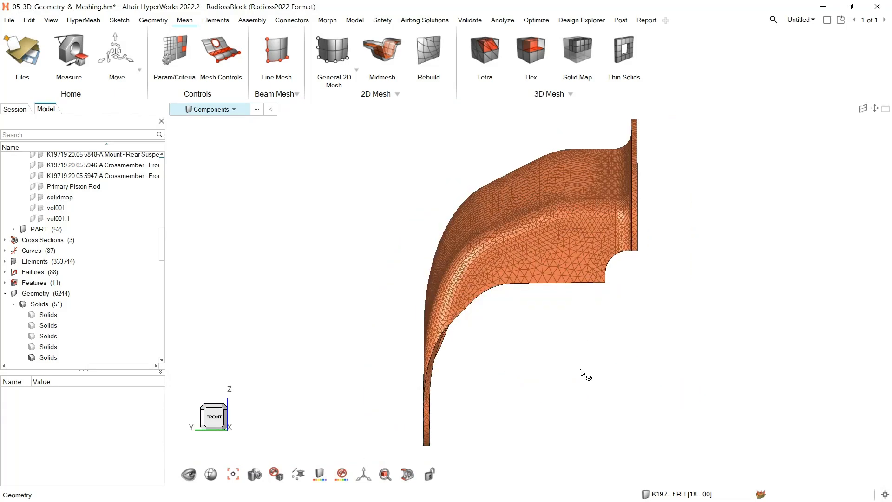
Delete all of the bracket's tetra mesh elements and display its geometry again
{"action": "left_click", "coordinate": [234, 111]}
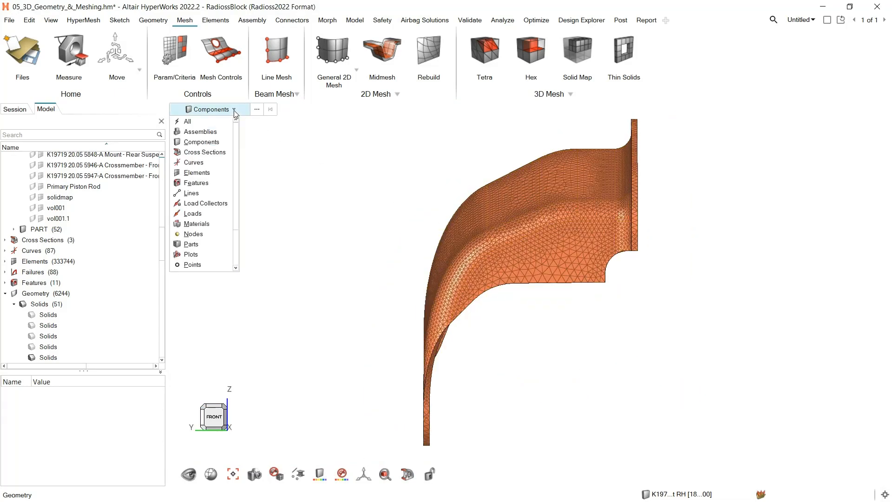
{"action": "left_click", "coordinate": [203, 177]}
{"action": "scroll", "coordinate": [564, 292], "scroll_direction": "down", "scroll_amount": 2}
{"action": "left_click_drag", "start_coordinate": [649, 155], "coordinate": [422, 413]}
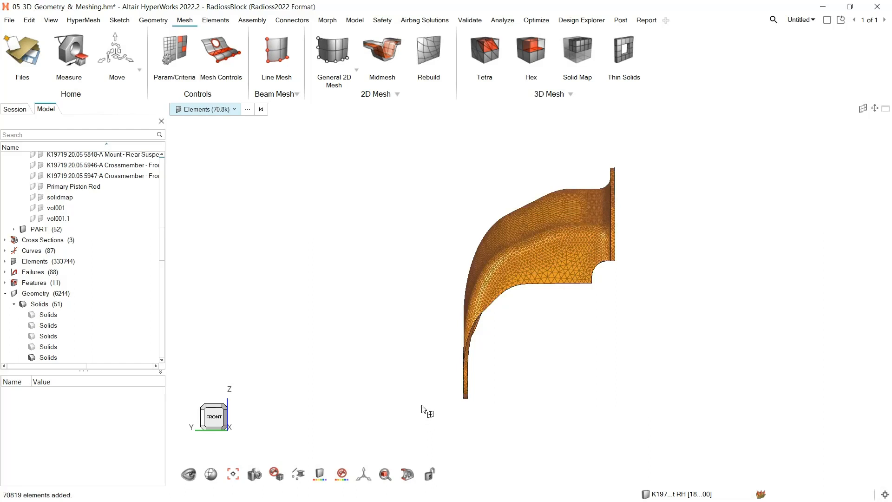
{"action": "key", "text": "Delete"}
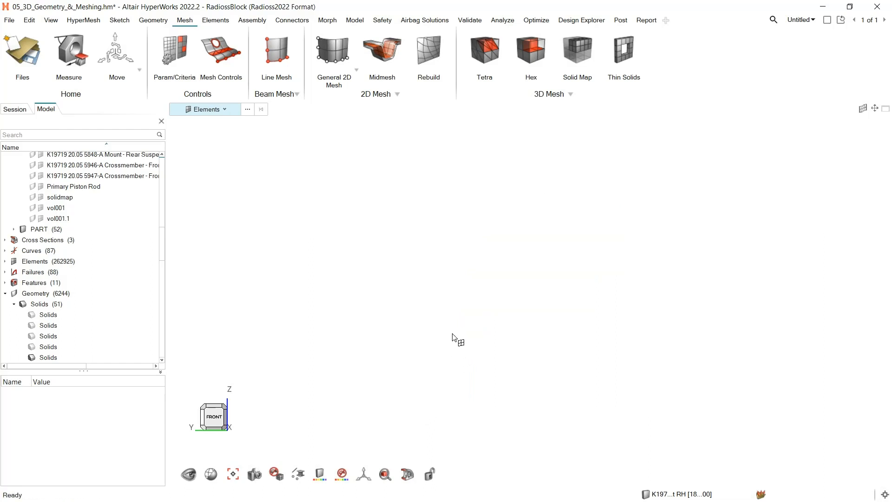
{"action": "key", "text": "t"}
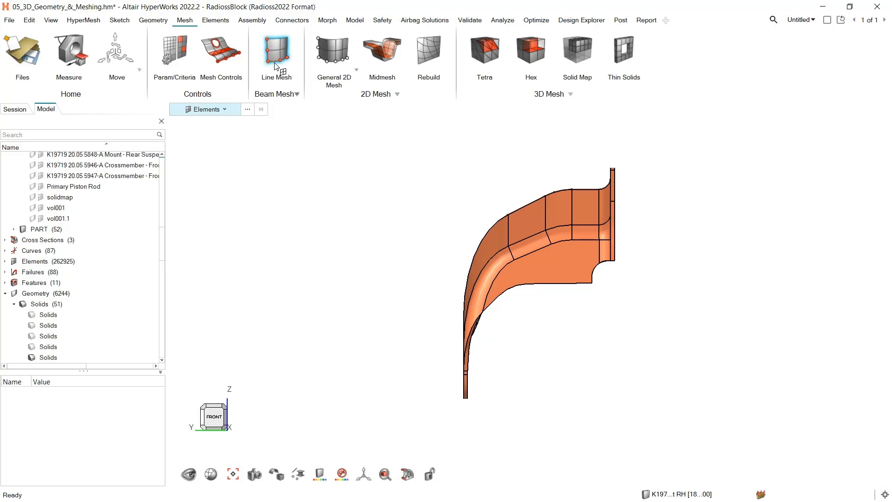
Create a model-level surface deviation mesh control that applies to surfaces
{"action": "left_click", "coordinate": [221, 51]}
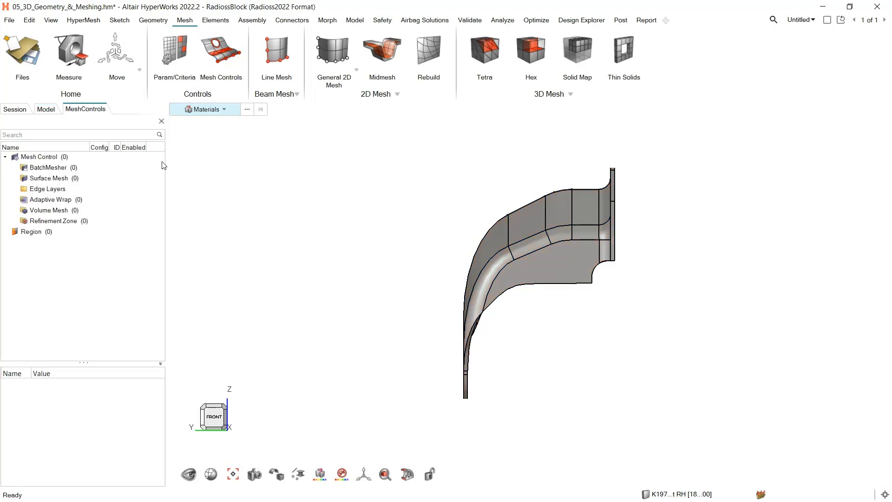
{"action": "right_click", "coordinate": [52, 180]}
{"action": "mouse_move", "coordinate": [71, 186]}
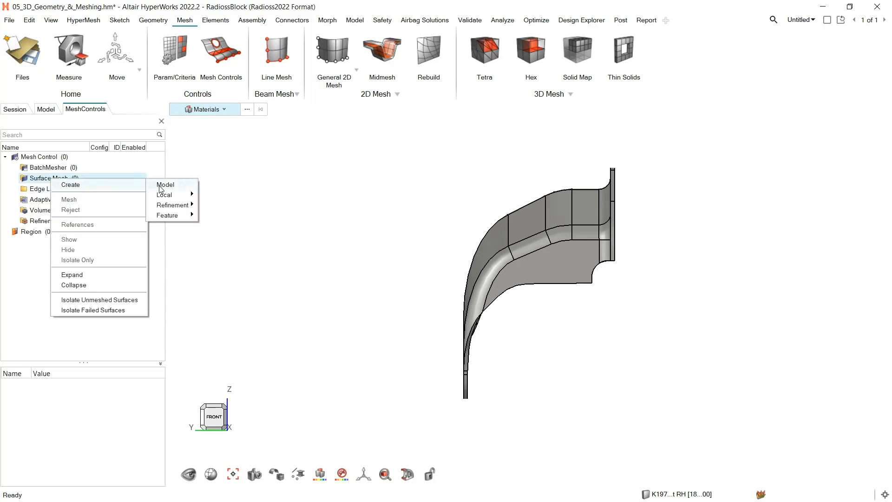
{"action": "mouse_move", "coordinate": [161, 187]}
{"action": "mouse_move", "coordinate": [226, 217]}
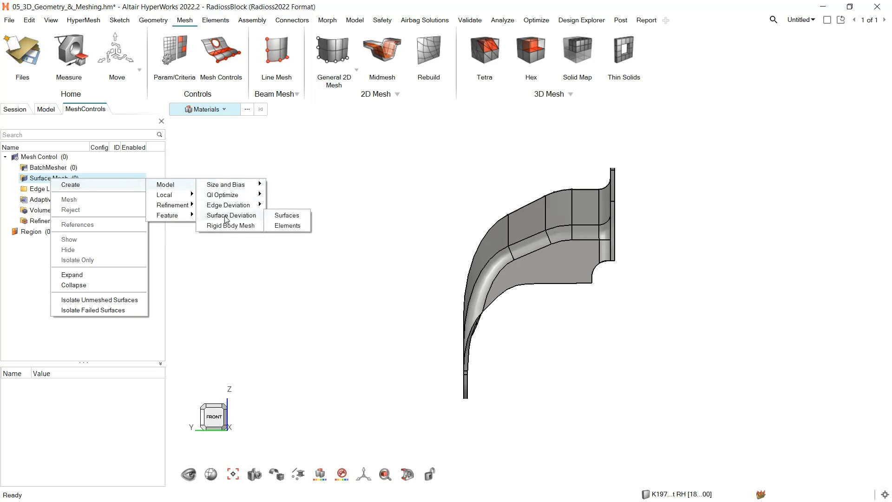
{"action": "left_click", "coordinate": [287, 216]}
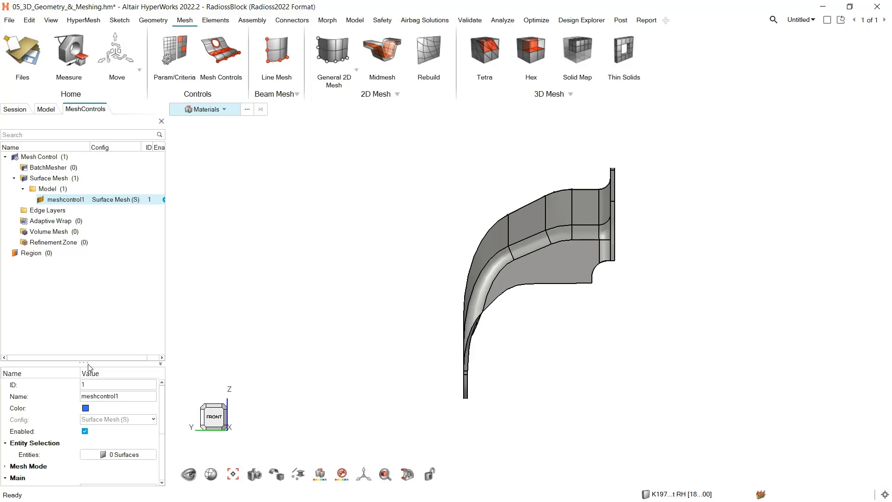
Assign all displayed bracket surfaces to the surface deviation mesh control
{"action": "left_click_drag", "start_coordinate": [89, 362], "coordinate": [105, 273]}
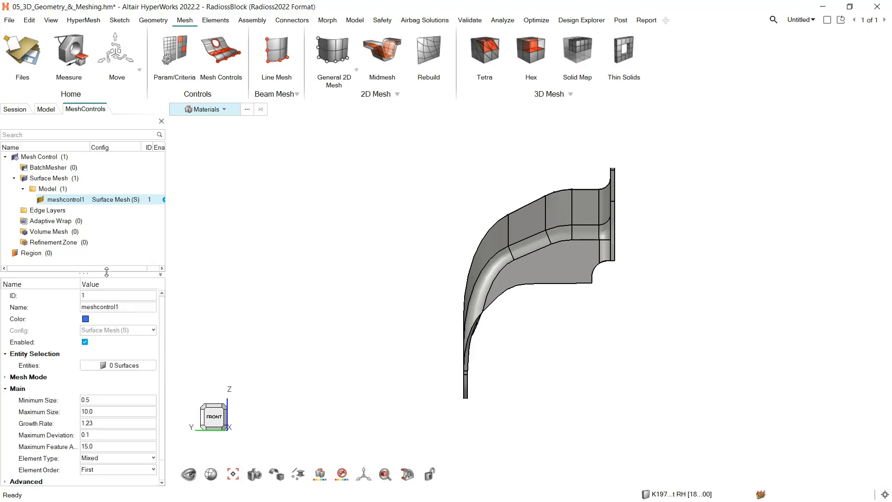
{"action": "left_click", "coordinate": [116, 365]}
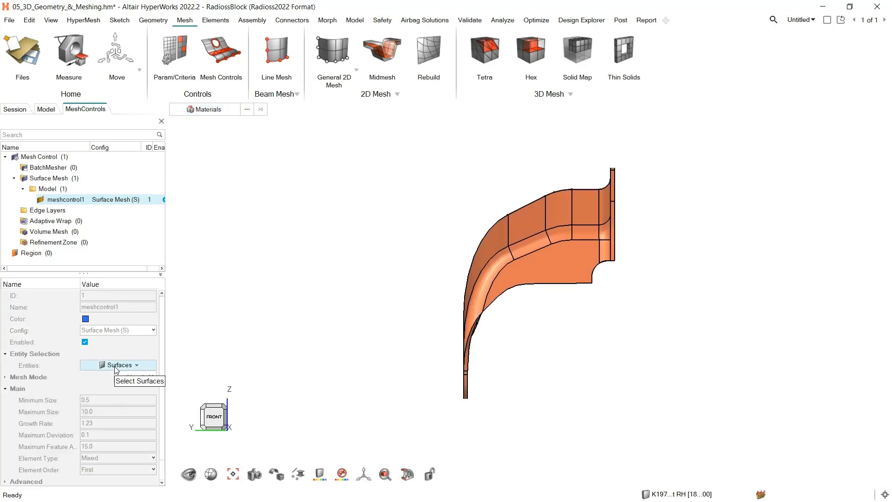
{"action": "key", "text": "ctrl+a"}
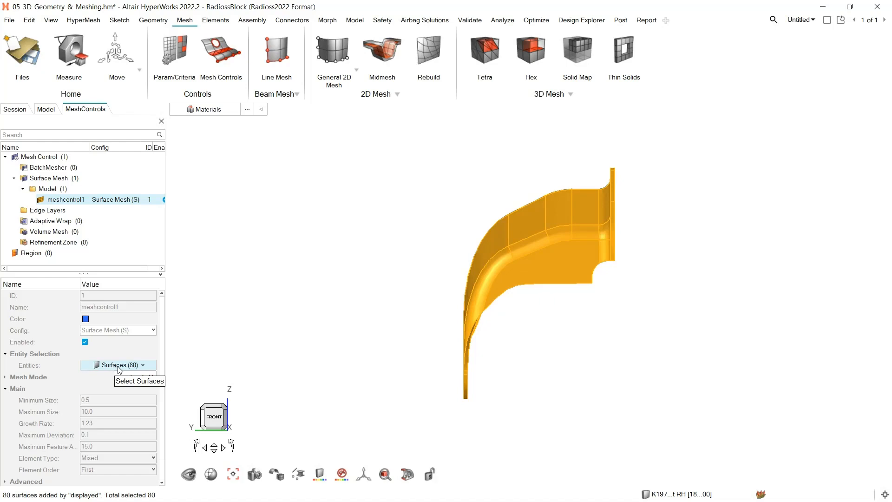
{"action": "left_click", "coordinate": [140, 375]}
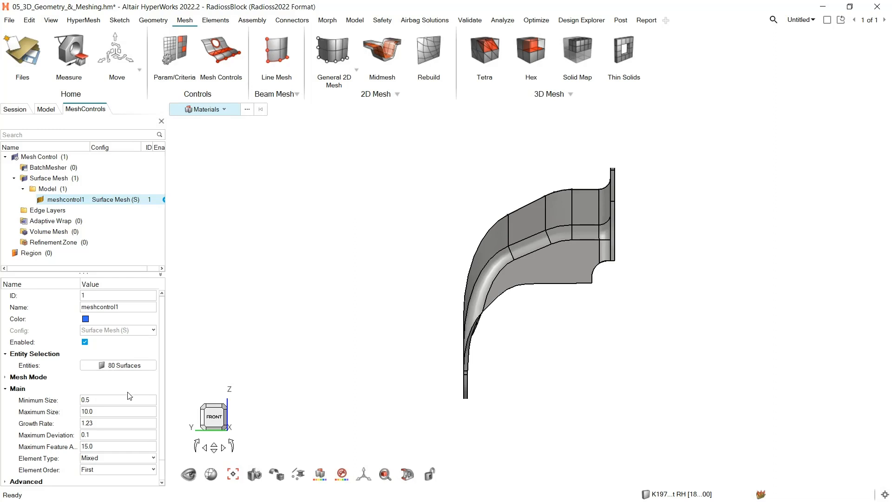
Set the surface deviation control's minimum size to 1, growth rate to 1.1 and element type to Trias
{"action": "double_click", "coordinate": [117, 402]}
{"action": "type", "text": "1"}
{"action": "double_click", "coordinate": [110, 422]}
{"action": "type", "text": "1.1"}
{"action": "left_click", "coordinate": [116, 459]}
{"action": "left_click", "coordinate": [104, 416]}
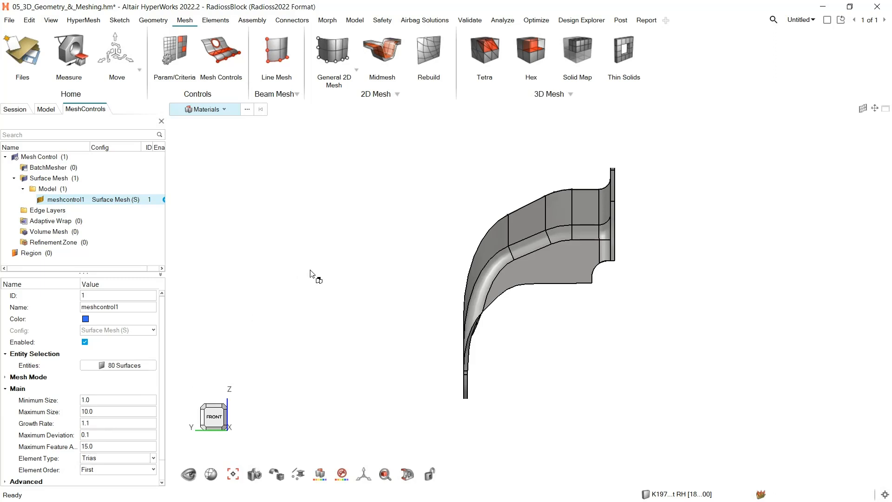
Create an angle-based surface mesh refinement control and assign all displayed bracket surfaces to it
{"action": "right_click", "coordinate": [65, 179]}
{"action": "mouse_move", "coordinate": [86, 186]}
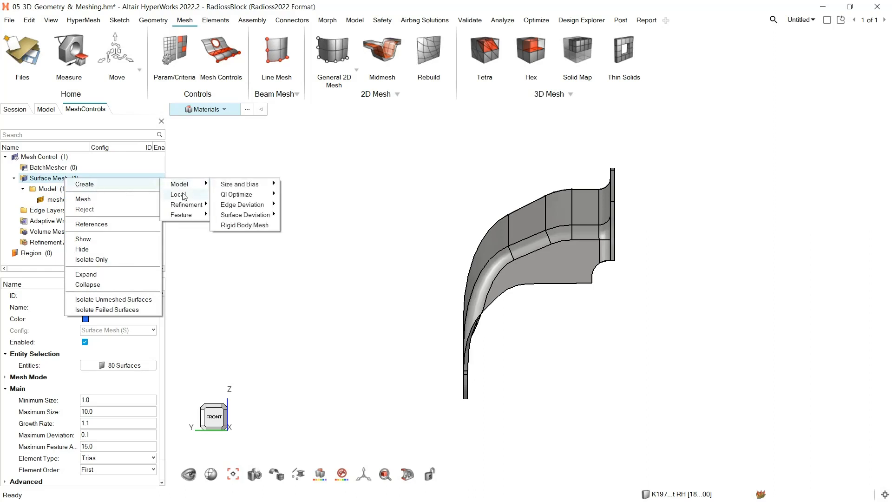
{"action": "mouse_move", "coordinate": [182, 207]}
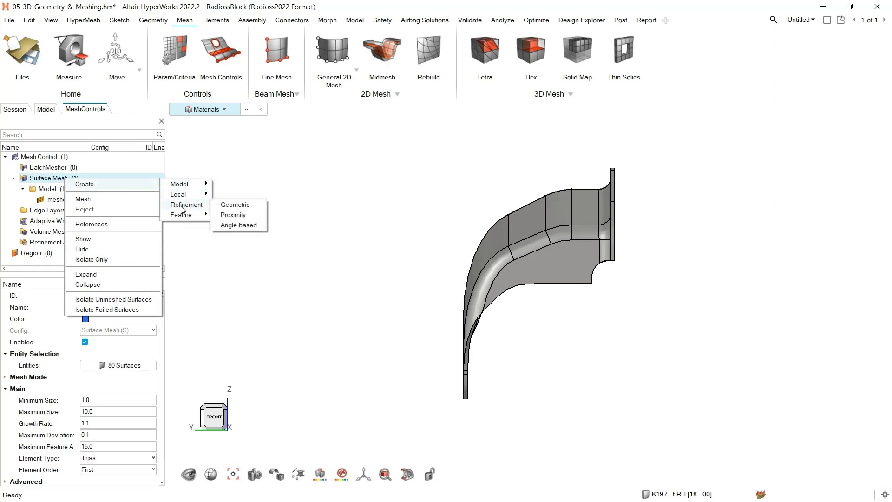
{"action": "left_click", "coordinate": [235, 225]}
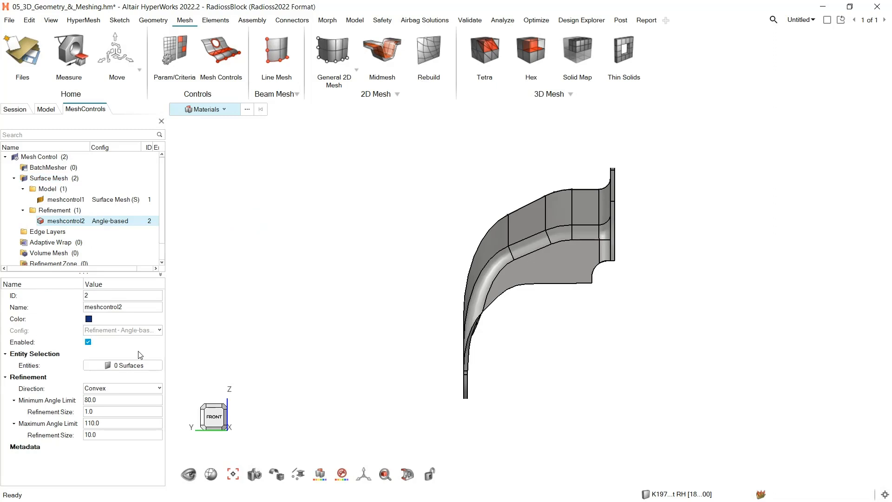
{"action": "left_click", "coordinate": [138, 365]}
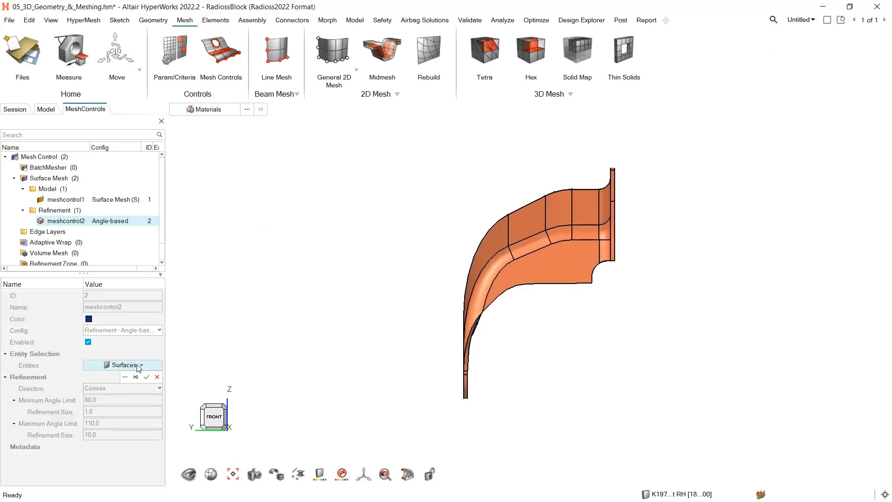
{"action": "key", "text": "ctrl+a"}
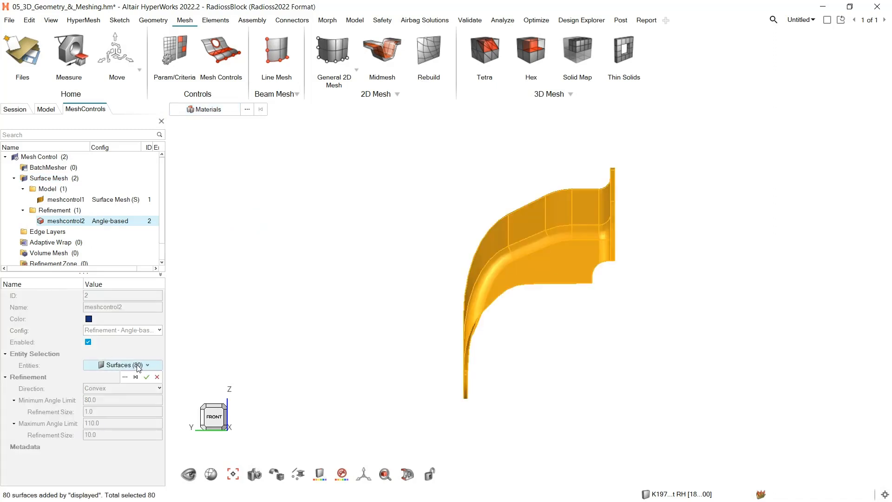
{"action": "left_click", "coordinate": [146, 377]}
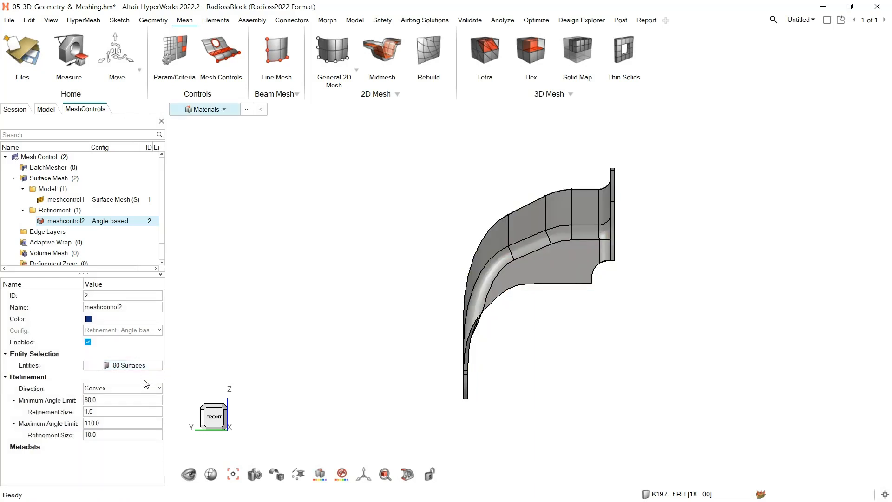
Set the angle-based refinement's minimum angle limit to 30 and the refinement size for its maximum angle limit to 1
{"action": "left_click", "coordinate": [110, 401]}
{"action": "key", "text": "BackSpace"}
{"action": "key", "text": "BackSpace"}
{"action": "type", "text": "30"}
{"action": "left_click", "coordinate": [114, 433]}
{"action": "type", "text": "1"}
{"action": "key", "text": "Return"}
Generate the bracket's surface mesh from the surface deviation and angle-based refinement controls and inspect the trias along the bends
{"action": "left_click", "coordinate": [51, 181]}
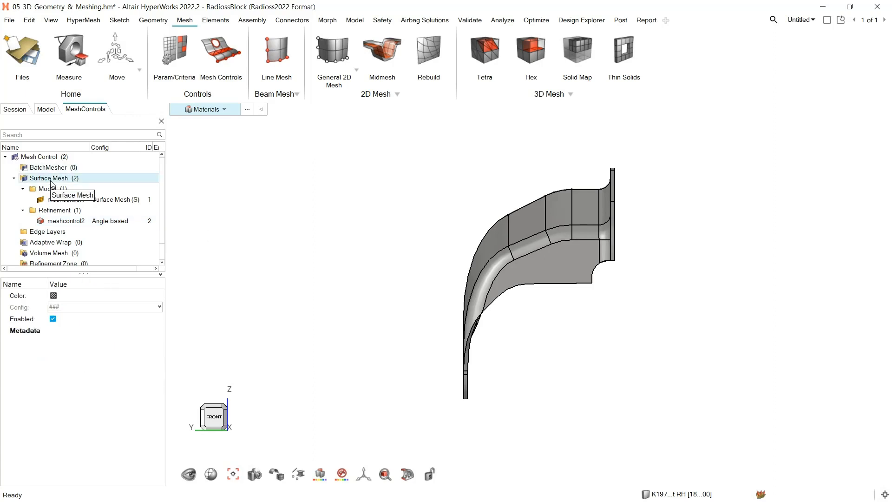
{"action": "right_click", "coordinate": [52, 180]}
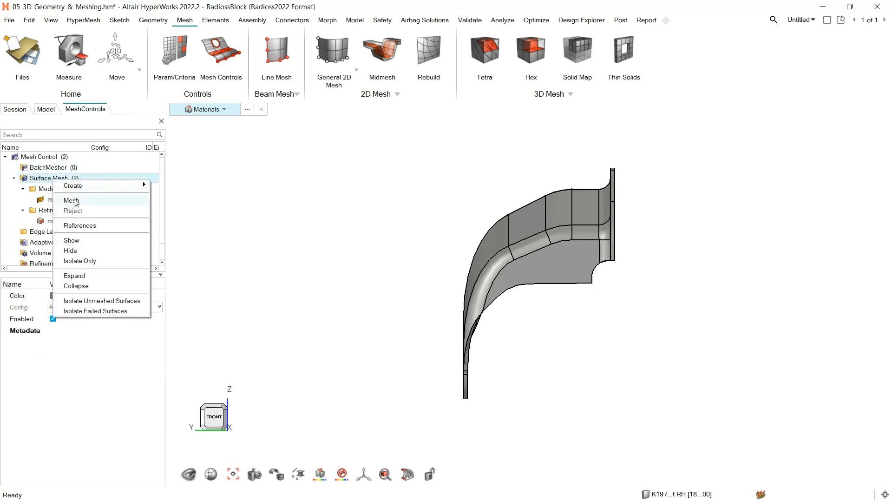
{"action": "left_click", "coordinate": [73, 200]}
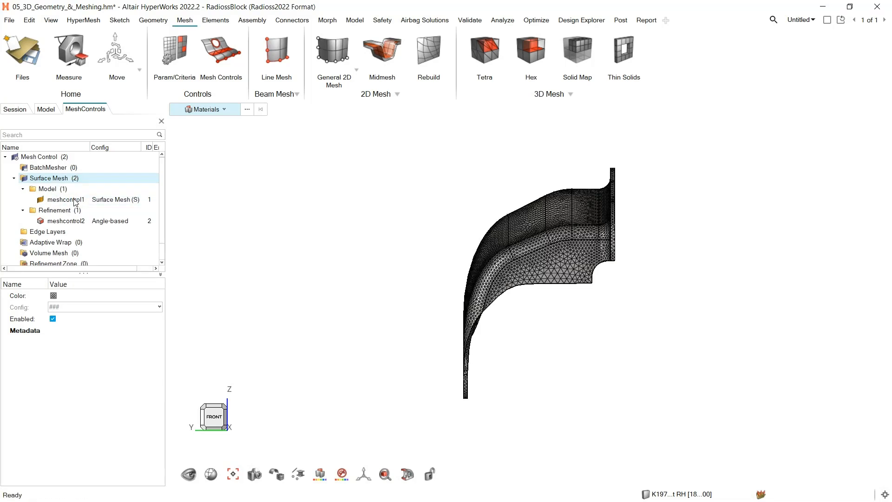
{"action": "scroll", "coordinate": [553, 260], "scroll_direction": "up", "scroll_amount": 3}
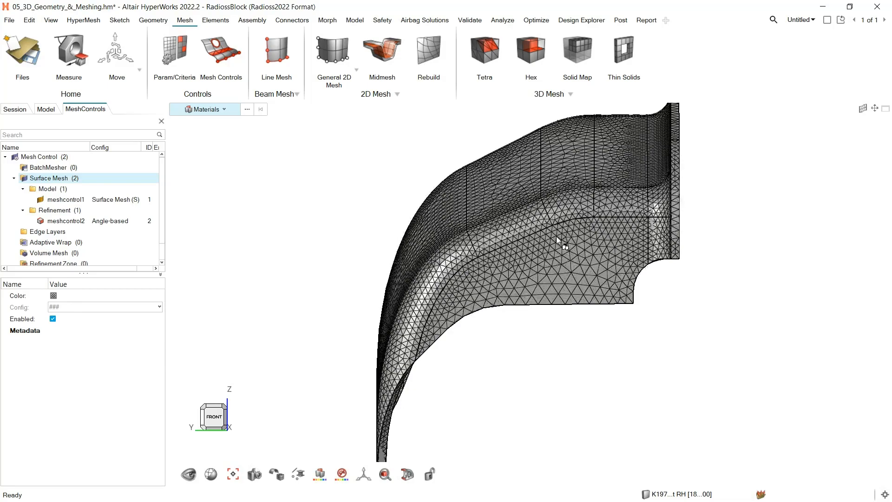
{"action": "scroll", "coordinate": [556, 236], "scroll_direction": "up", "scroll_amount": 1}
{"action": "mouse_move", "coordinate": [554, 236]}
{"action": "middle_mouse_down"}
{"action": "mouse_move", "coordinate": [559, 273]}
{"action": "mouse_move", "coordinate": [560, 253]}
{"action": "middle_mouse_up"}
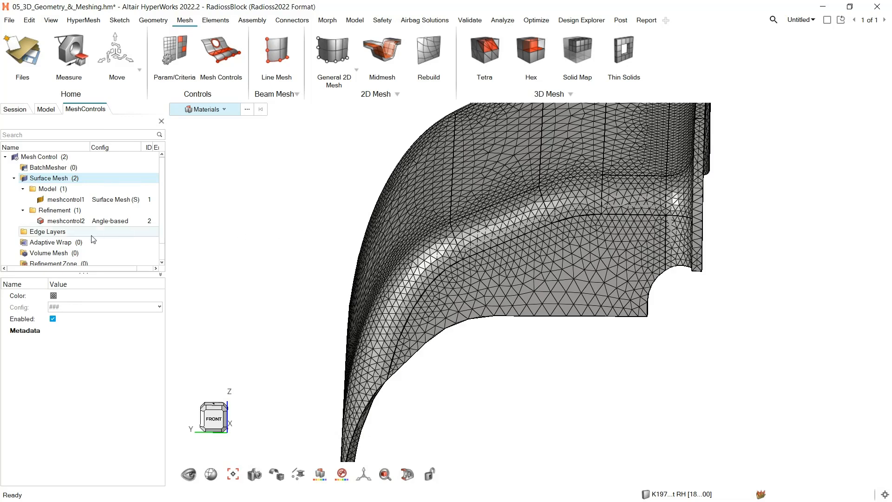
Create a model-level Tetra volume mesh control and assign the bracket component to it
{"action": "left_click", "coordinate": [56, 256]}
{"action": "right_click", "coordinate": [56, 255]}
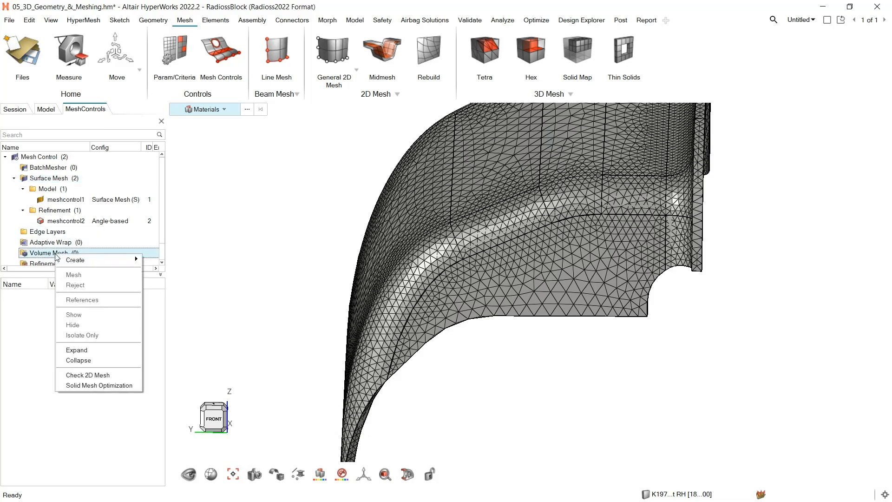
{"action": "mouse_move", "coordinate": [76, 261]}
{"action": "mouse_move", "coordinate": [174, 262]}
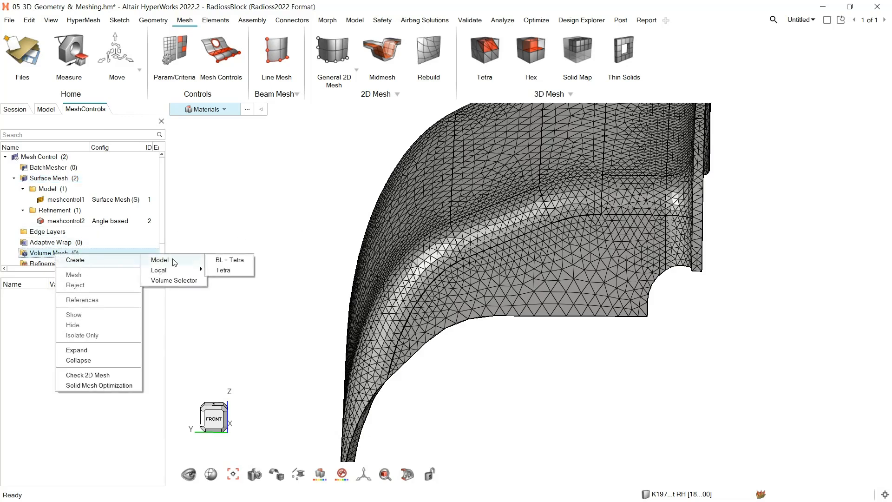
{"action": "left_click", "coordinate": [223, 270]}
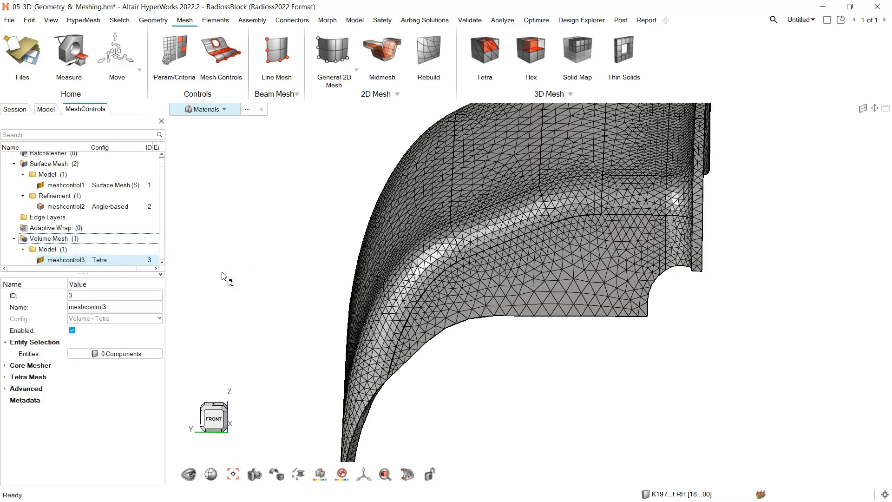
{"action": "left_click", "coordinate": [114, 353]}
{"action": "left_click", "coordinate": [380, 359]}
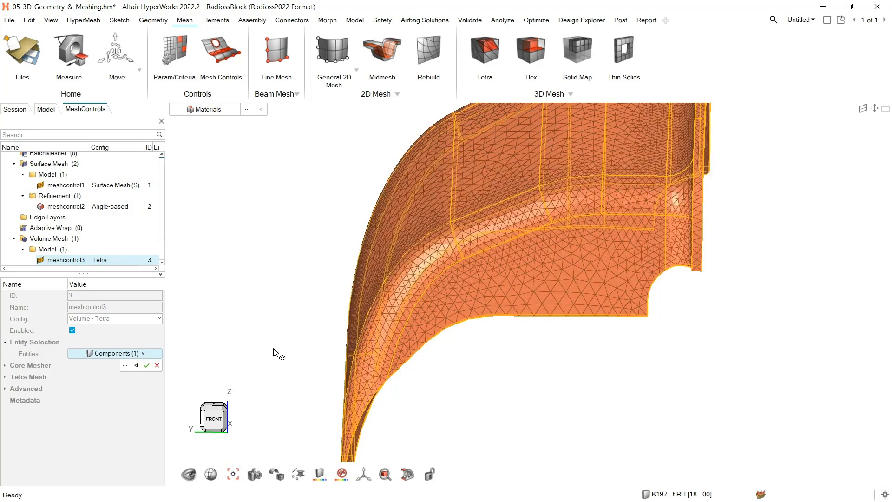
{"action": "left_click", "coordinate": [146, 365]}
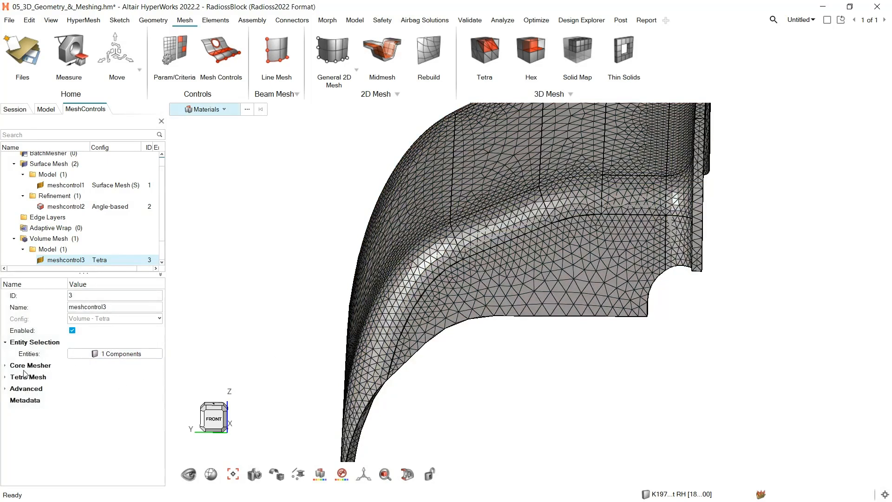
Set the tetra control's element size limits to Average Size and growth rate to 1.1, and enable the use of number of layers
{"action": "left_click", "coordinate": [5, 366]}
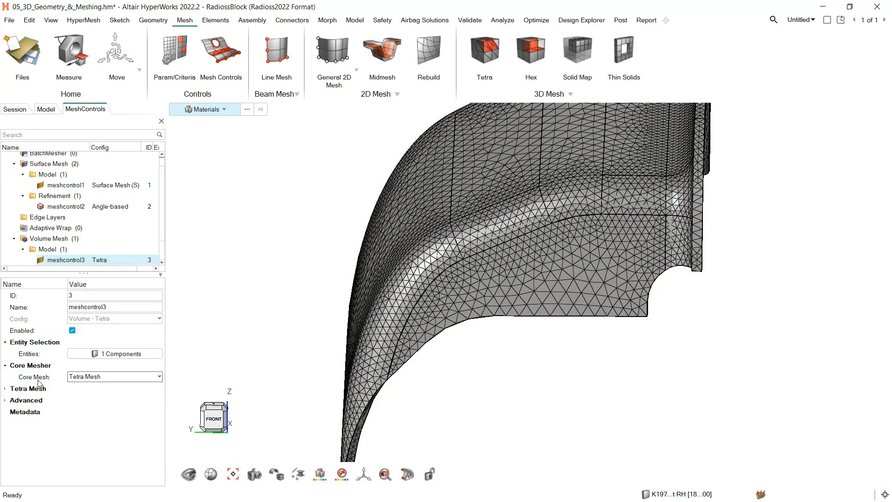
{"action": "left_click", "coordinate": [6, 389]}
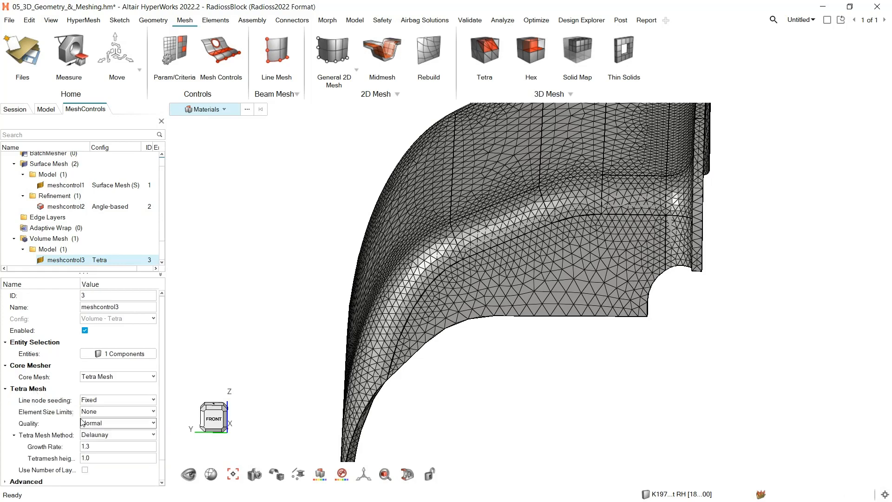
{"action": "left_click", "coordinate": [107, 412]}
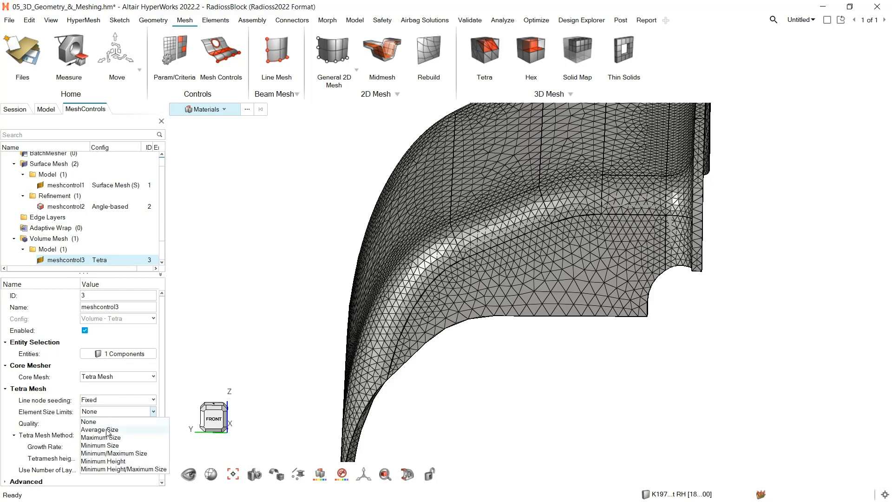
{"action": "left_click", "coordinate": [107, 430]}
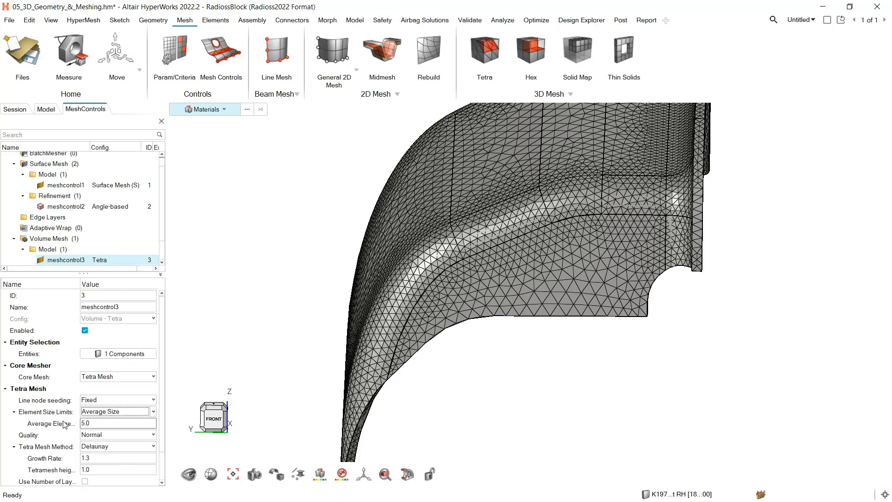
{"action": "left_click", "coordinate": [95, 457]}
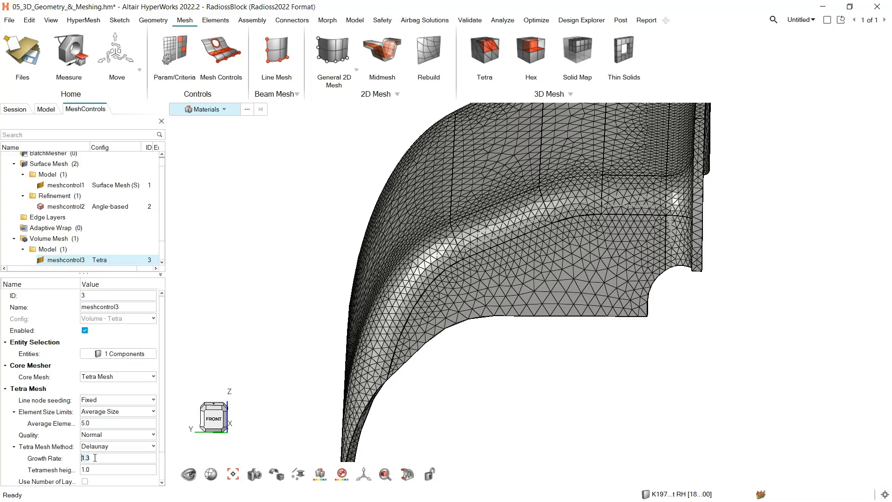
{"action": "type", "text": "1.1"}
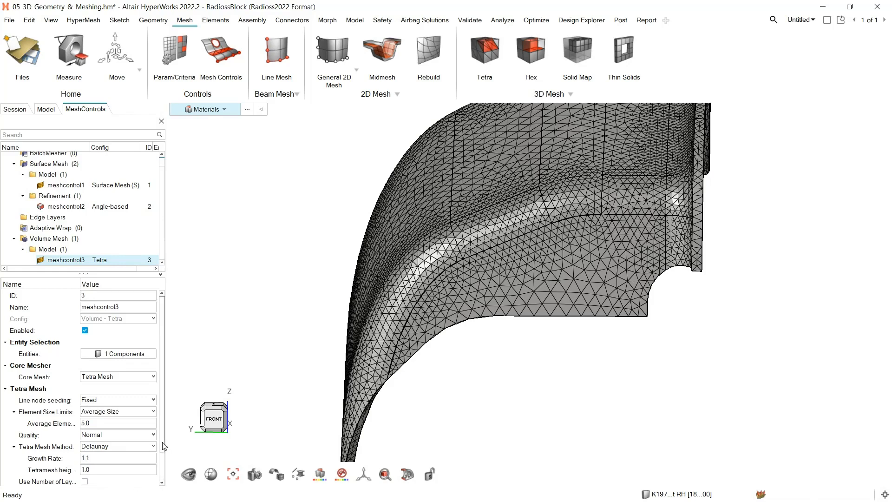
{"action": "scroll", "coordinate": [165, 446], "scroll_direction": "down", "scroll_amount": 3}
{"action": "left_click", "coordinate": [85, 447]}
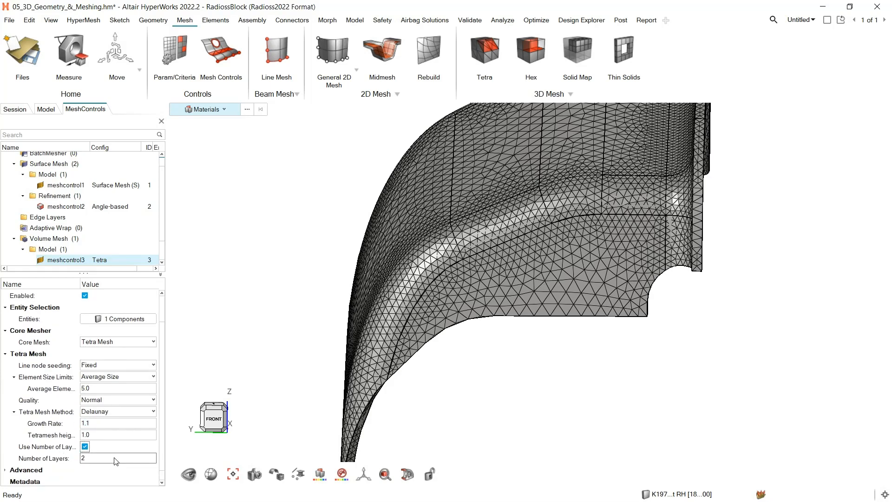
Generate the bracket's volume mesh from the tetra volume mesh control
{"action": "left_click", "coordinate": [60, 238]}
{"action": "right_click", "coordinate": [60, 238]}
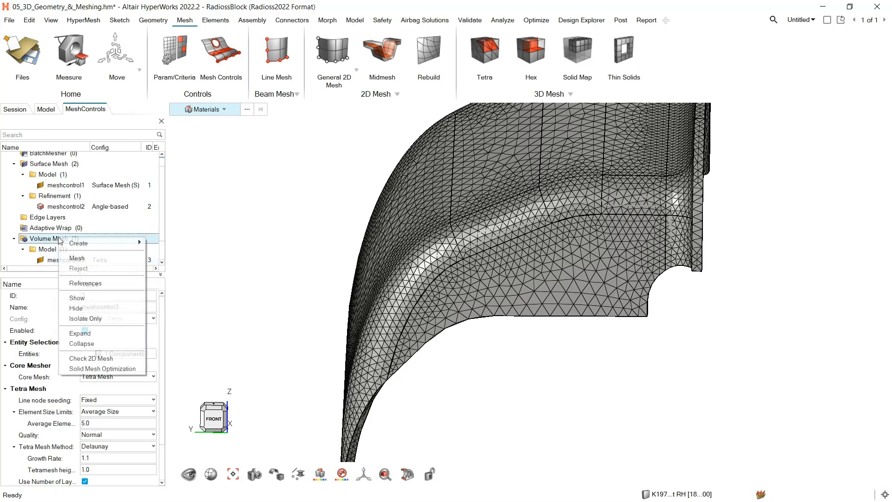
{"action": "left_click", "coordinate": [79, 259]}
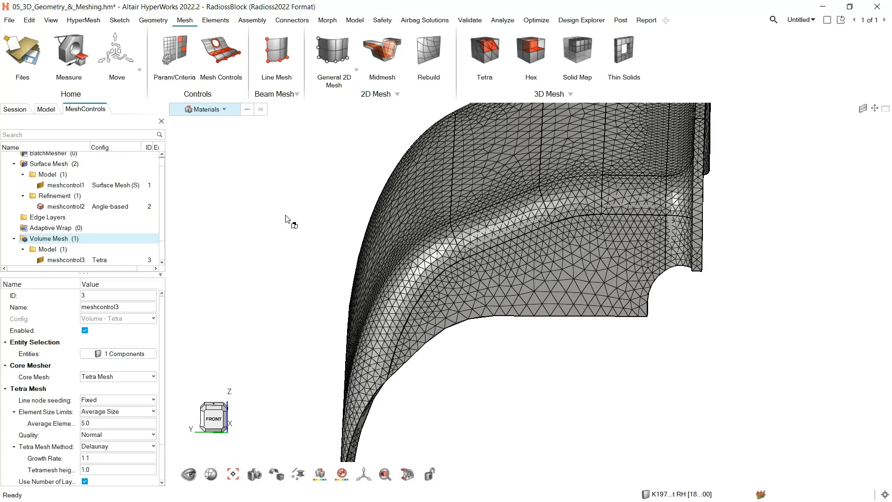
Hide the geometry and activate the existing section cut named Sectioncut to examine the bracket's internal tetra elements up close and from the right view
{"action": "key", "text": "m"}
{"action": "key", "text": "m"}
{"action": "key", "text": "g"}
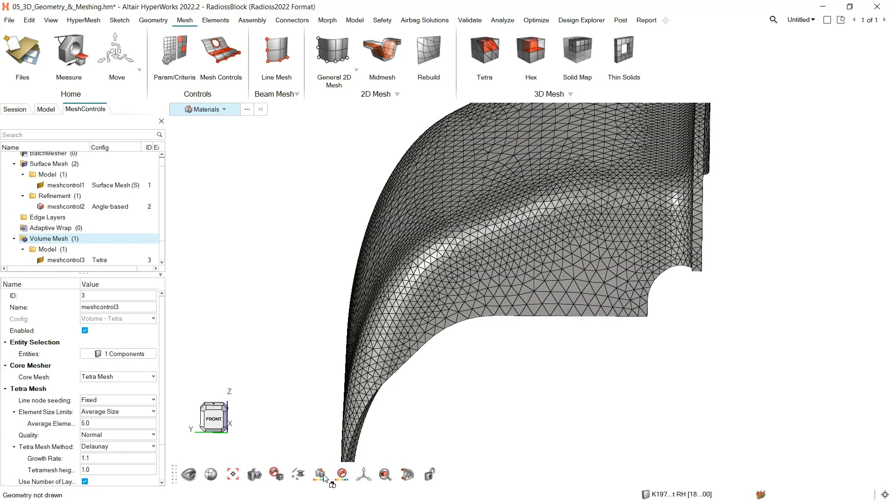
{"action": "left_click", "coordinate": [406, 473]}
{"action": "left_click", "coordinate": [412, 421]}
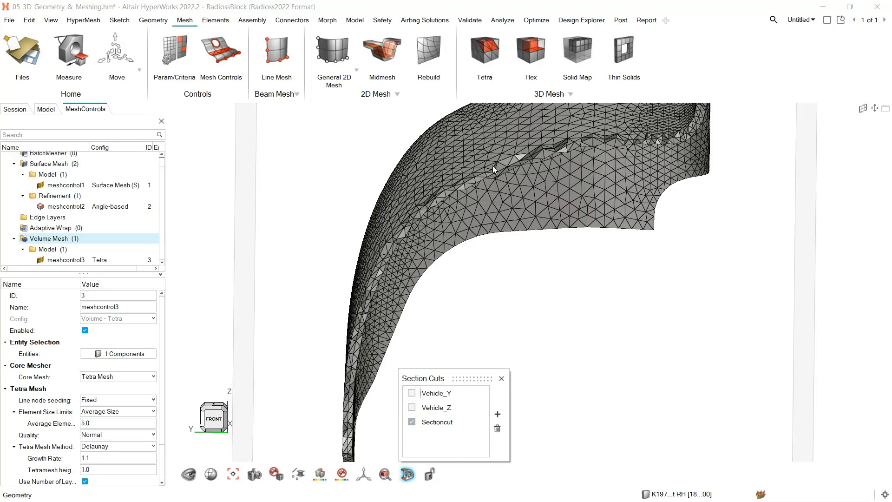
{"action": "scroll", "coordinate": [477, 184], "scroll_direction": "up", "scroll_amount": 5}
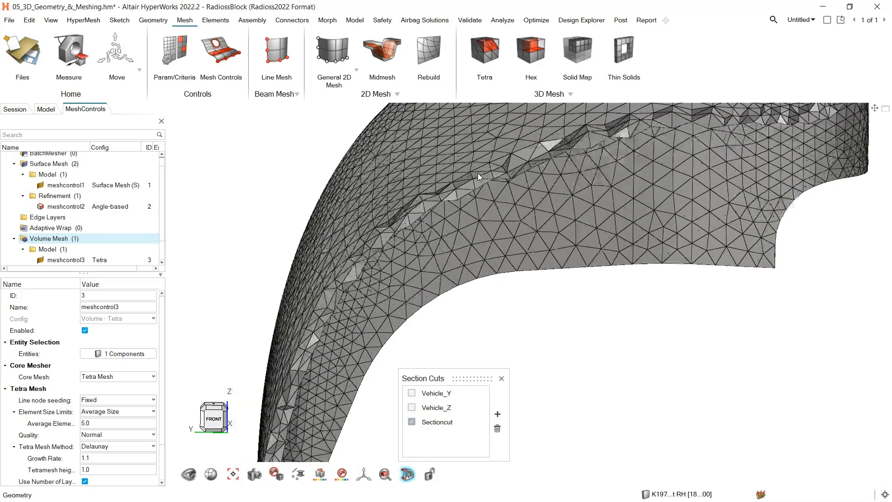
{"action": "middle_click_drag", "start_coordinate": [481, 184], "coordinate": [503, 200]}
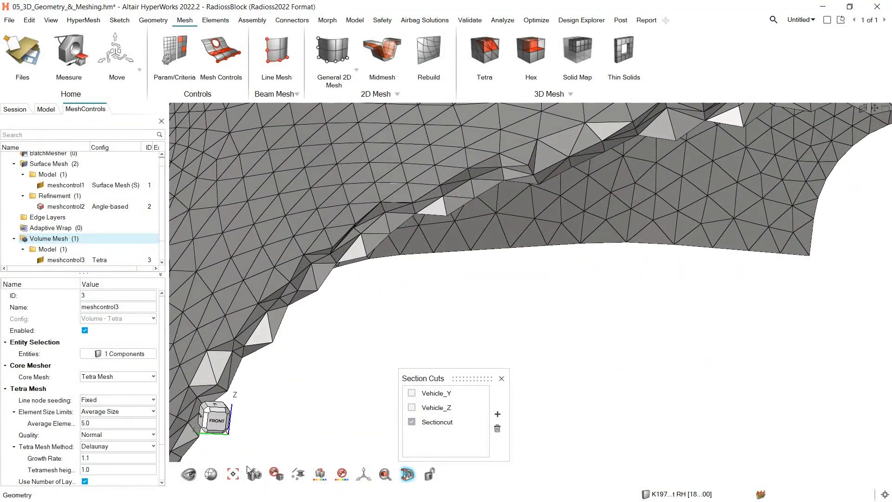
{"action": "left_click", "coordinate": [203, 419]}
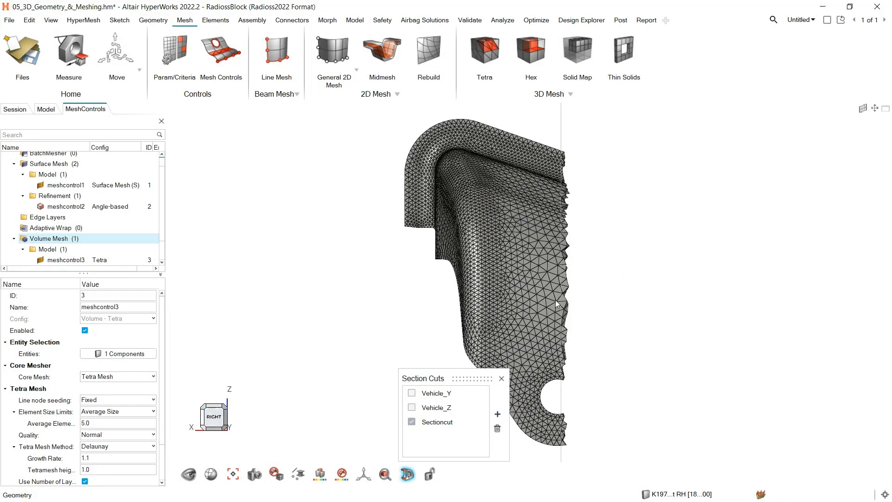
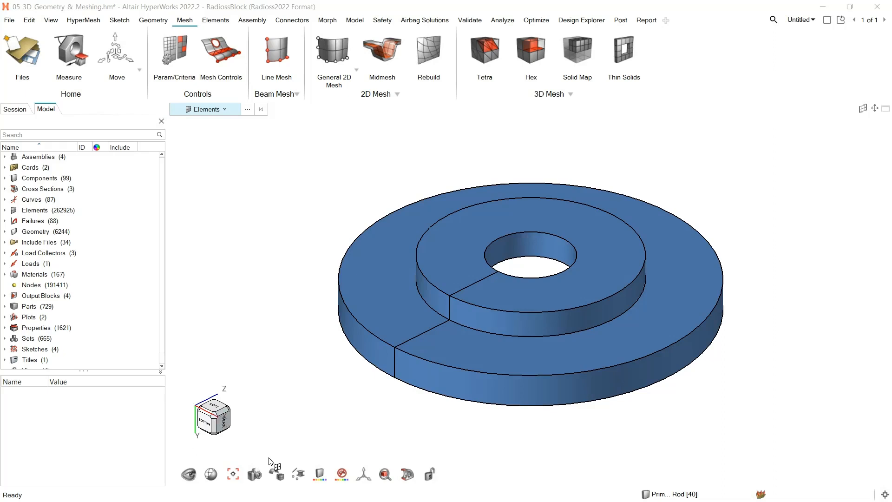
Make the geometry transparent and select both ring-shaped 2D element groups under the raised inner ring as the Hex drag source
{"action": "mouse_move", "coordinate": [277, 475]}
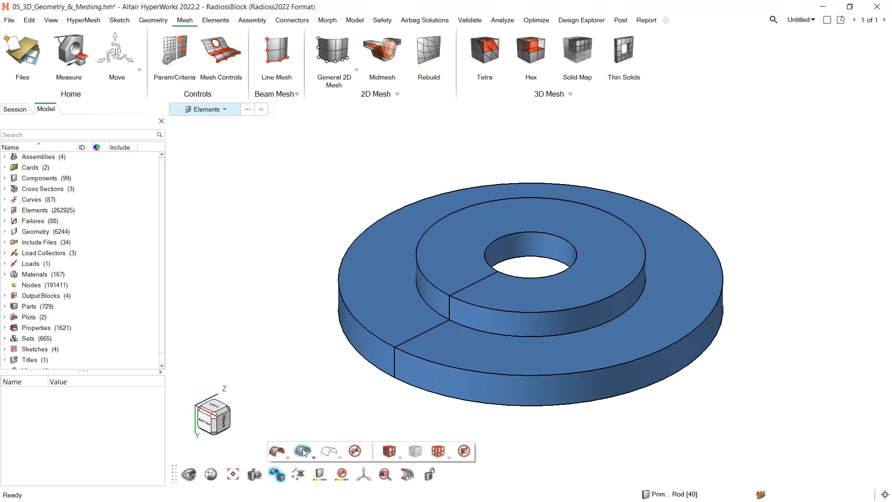
{"action": "left_click", "coordinate": [303, 450]}
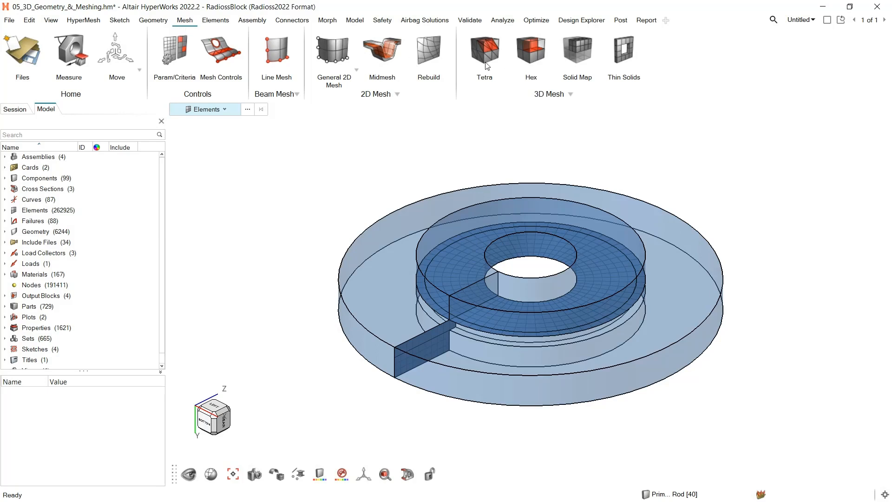
{"action": "left_click", "coordinate": [532, 60]}
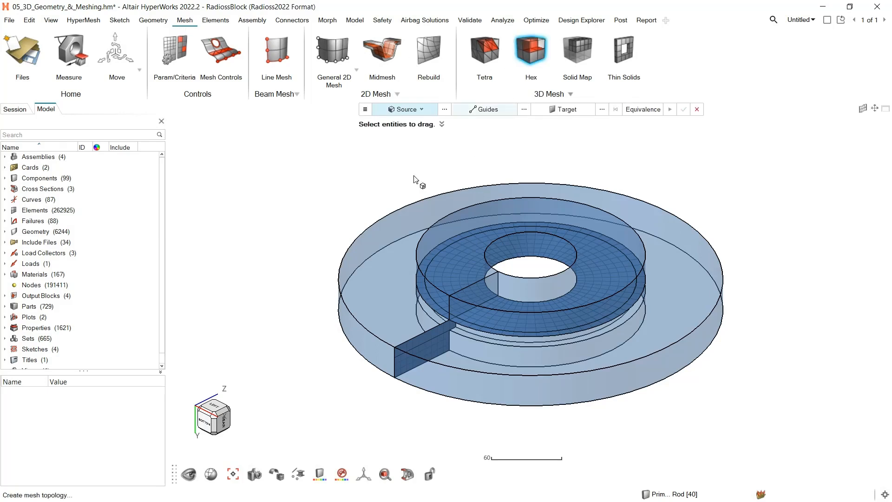
{"action": "left_click", "coordinate": [422, 111]}
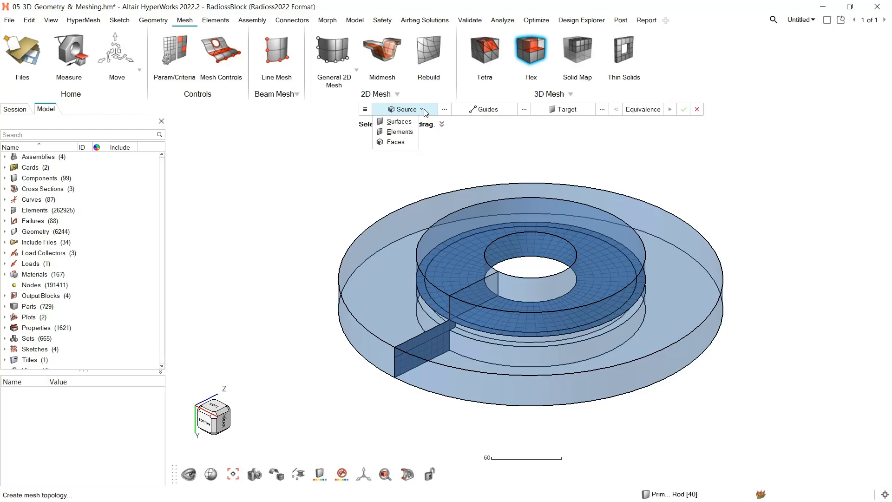
{"action": "left_click", "coordinate": [399, 132]}
{"action": "left_click", "coordinate": [458, 257]}
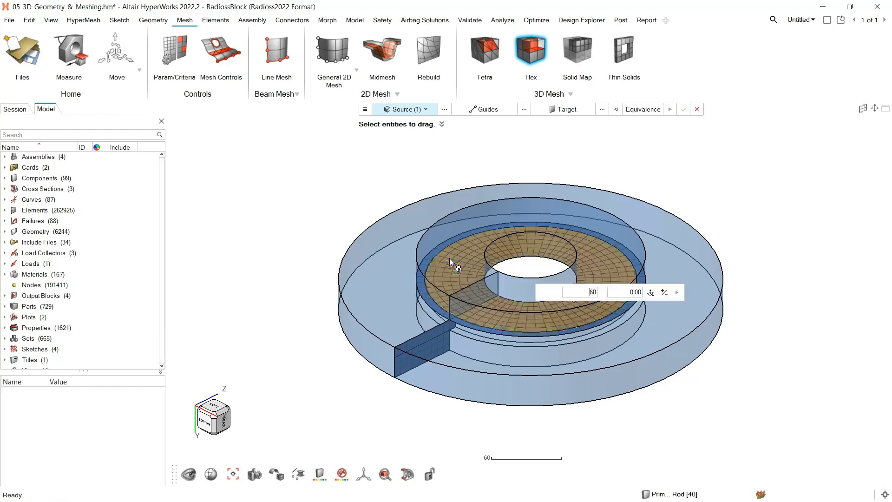
{"action": "left_click", "coordinate": [432, 254]}
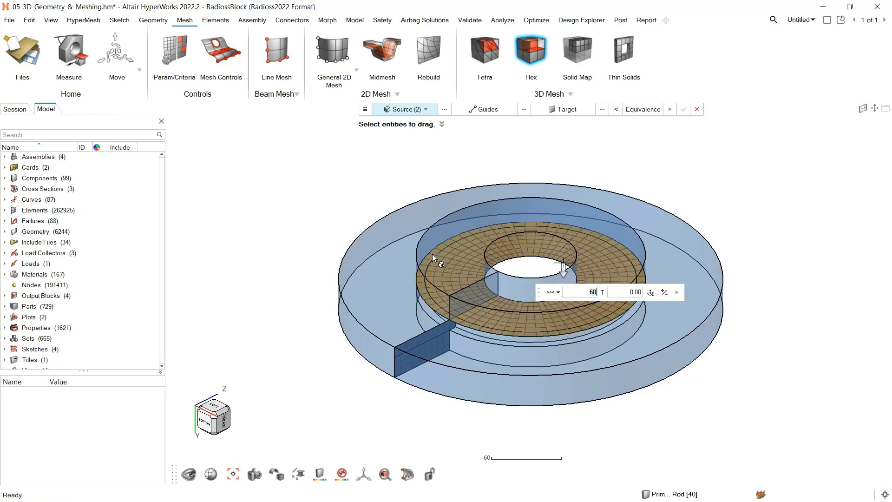
Drag the ring's source elements into a hex mesh using element size 8 and a distance of -24
{"action": "left_click", "coordinate": [556, 294]}
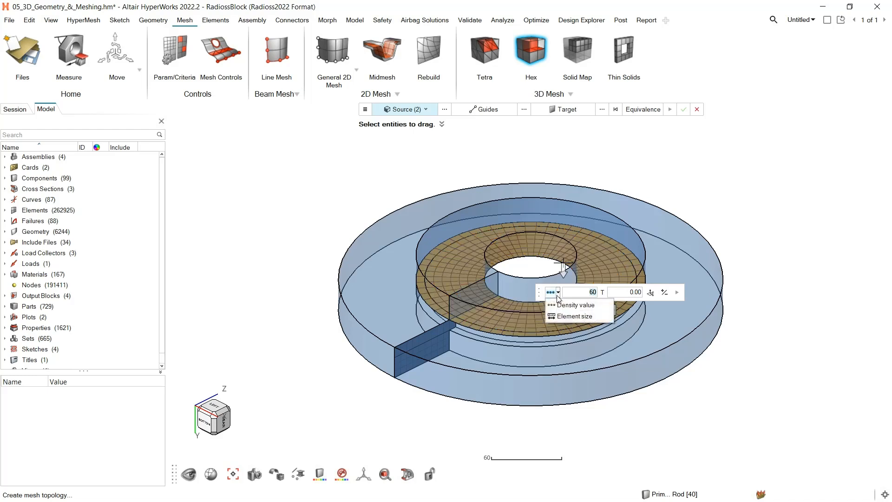
{"action": "left_click", "coordinate": [580, 319]}
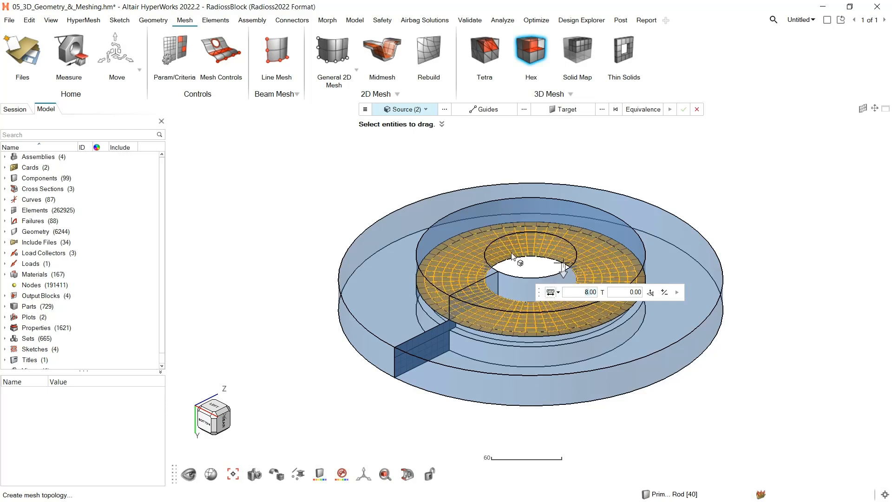
{"action": "left_click_drag", "start_coordinate": [562, 271], "coordinate": [548, 243]}
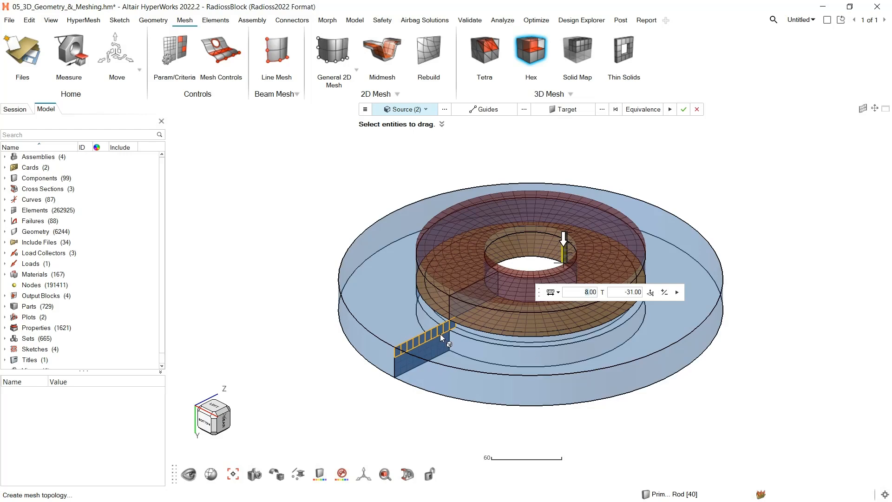
{"action": "left_click", "coordinate": [632, 293]}
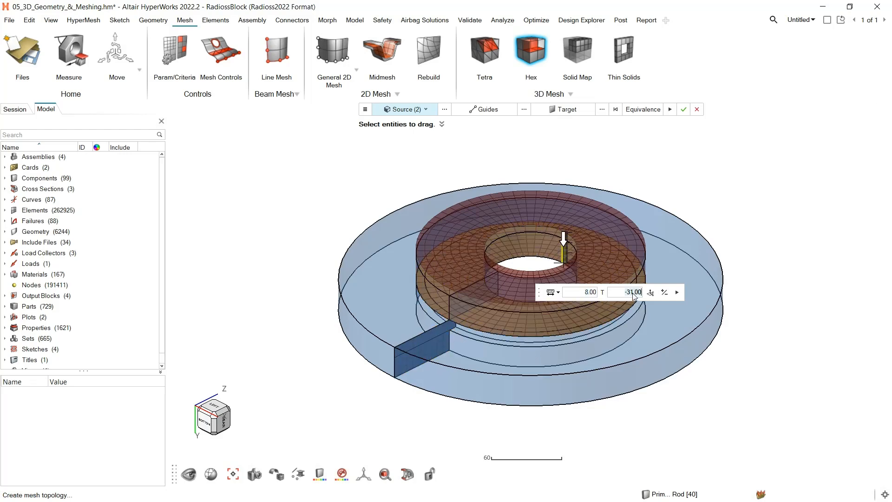
{"action": "key", "text": "BackSpace"}
{"action": "type", "text": "-24"}
{"action": "key", "text": "Return"}
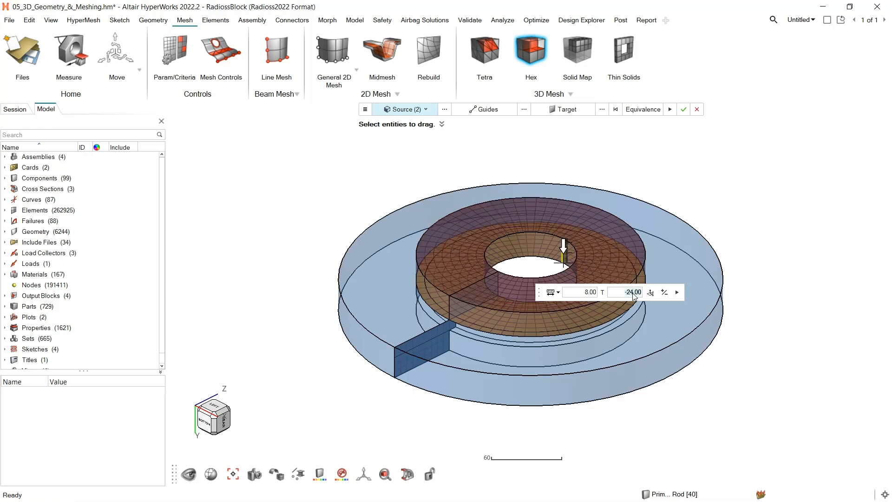
{"action": "left_click", "coordinate": [676, 291]}
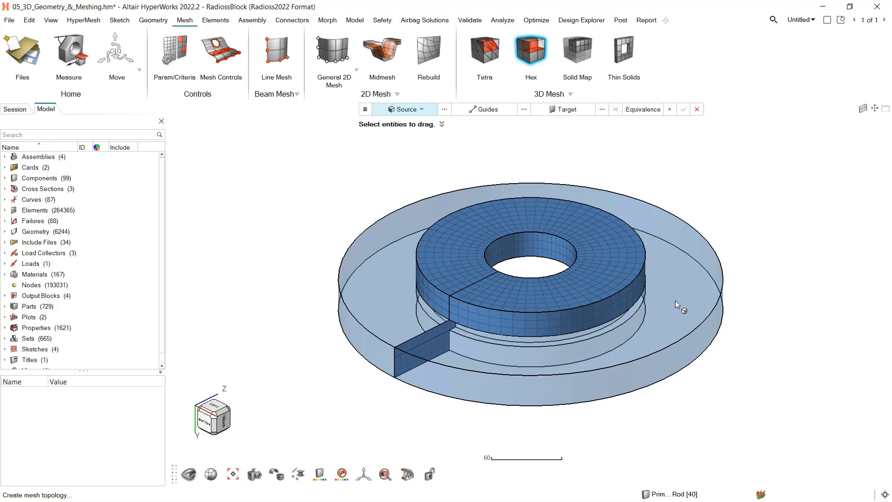
Sweep the rectangular cross-section's element groups into hex elements along the outer circular edge line, with a density of 60
{"action": "left_click", "coordinate": [417, 353]}
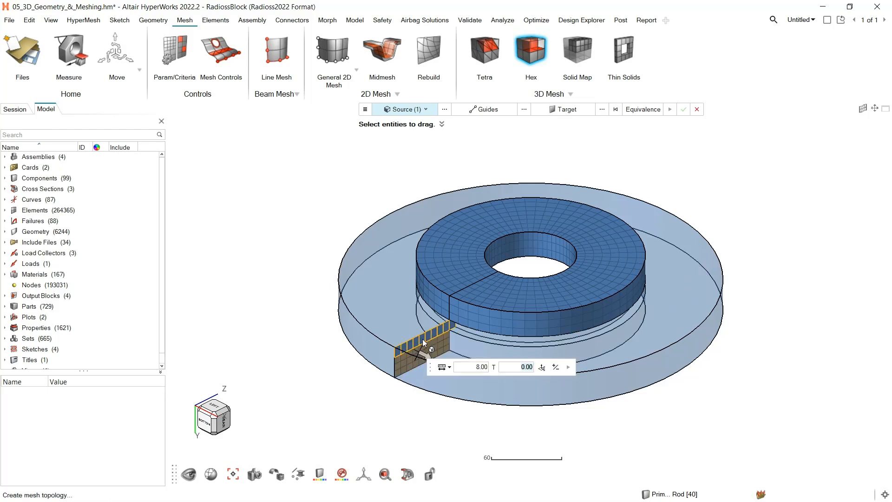
{"action": "left_click", "coordinate": [499, 114]}
{"action": "left_click", "coordinate": [500, 111]}
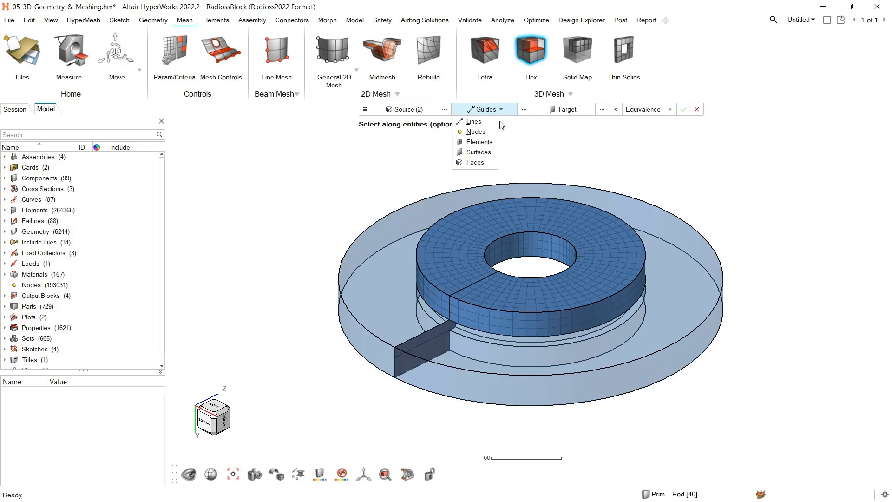
{"action": "left_click", "coordinate": [470, 122]}
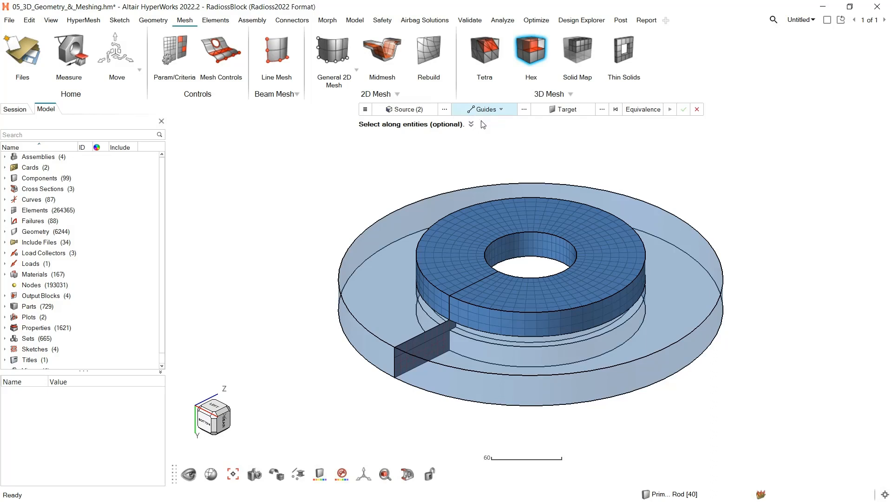
{"action": "left_click", "coordinate": [356, 241]}
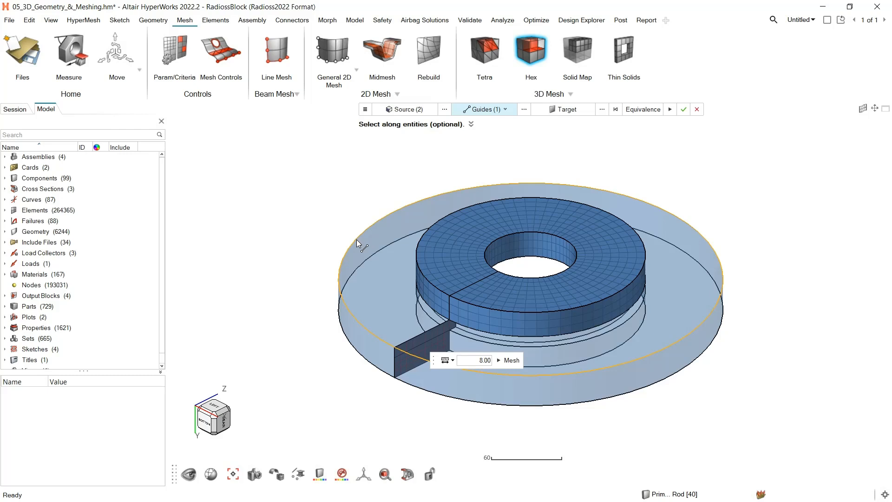
{"action": "left_click", "coordinate": [452, 362]}
{"action": "left_click", "coordinate": [465, 378]}
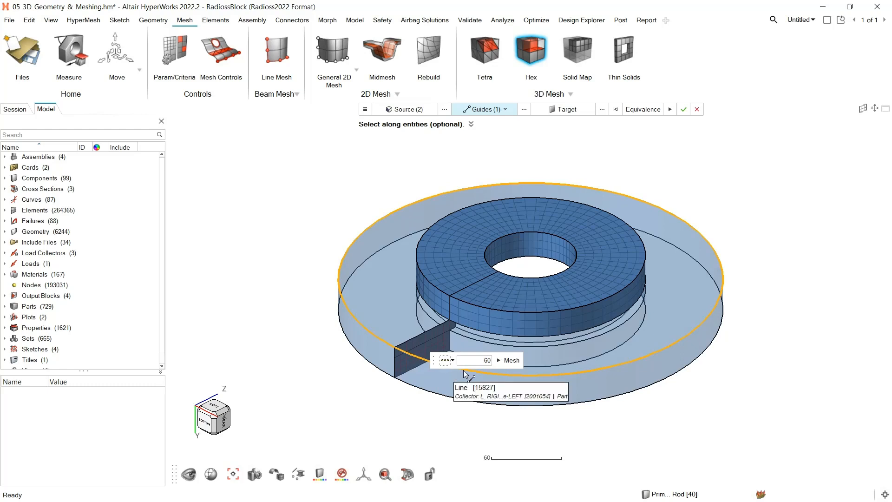
{"action": "left_click", "coordinate": [511, 360]}
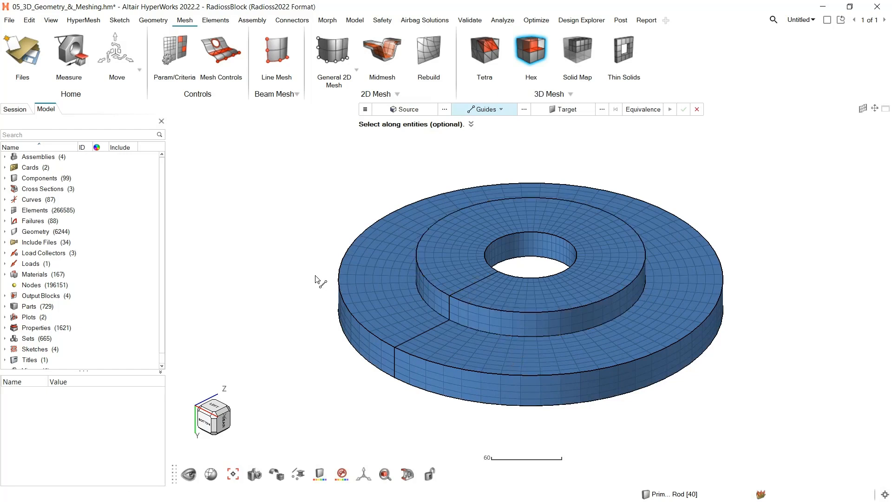
{"action": "key", "text": "Escape"}
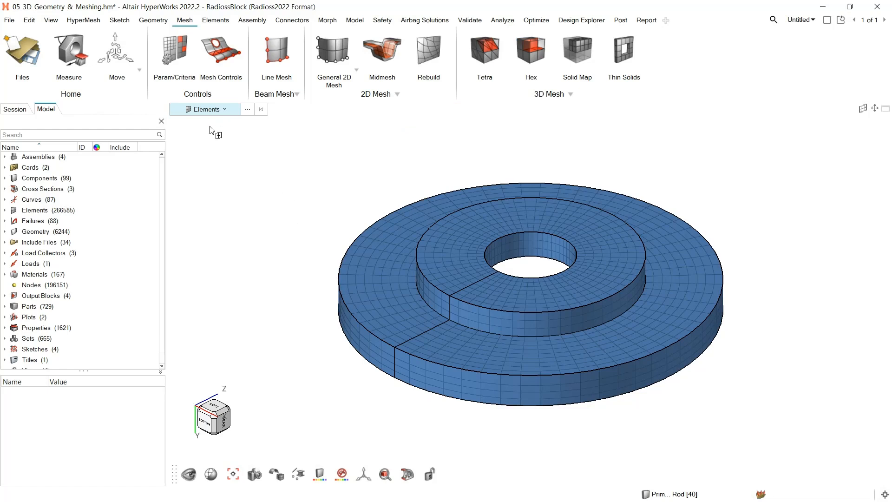
Extend the selection from one hex element to all attached elements to check mesh connectivity, and clear it
{"action": "left_click", "coordinate": [433, 271]}
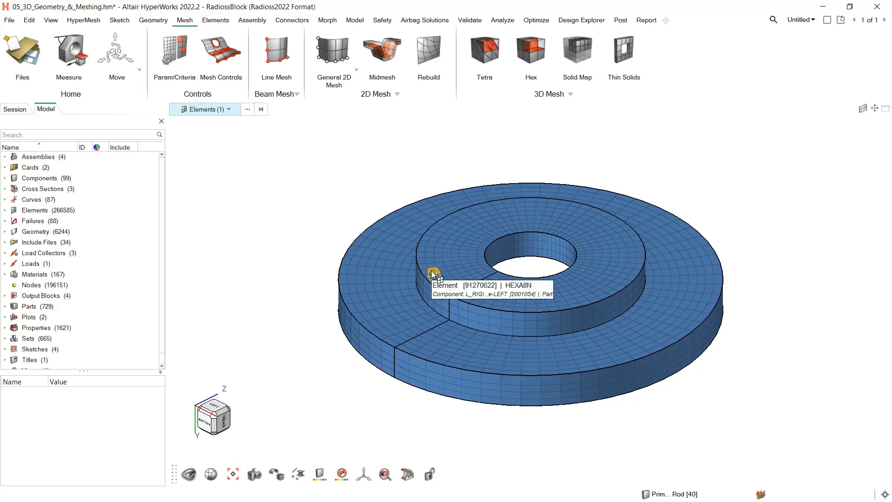
{"action": "key", "text": "a"}
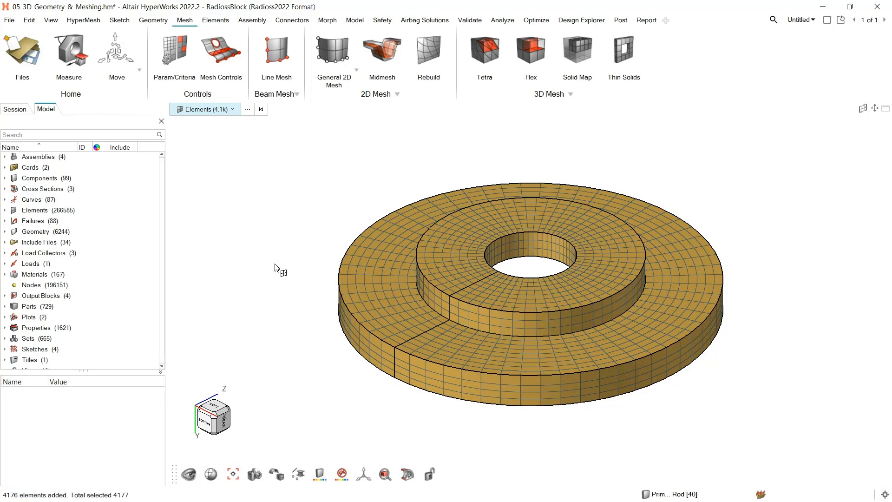
{"action": "key", "text": "Escape"}
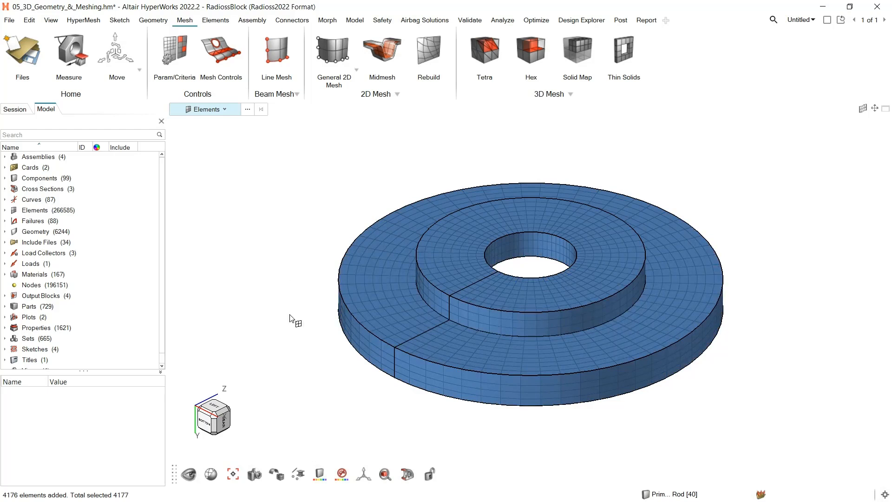
Restore the saved view Mappable and set the model coloring to Mappable
{"action": "left_click", "coordinate": [255, 474]}
{"action": "left_click", "coordinate": [415, 402]}
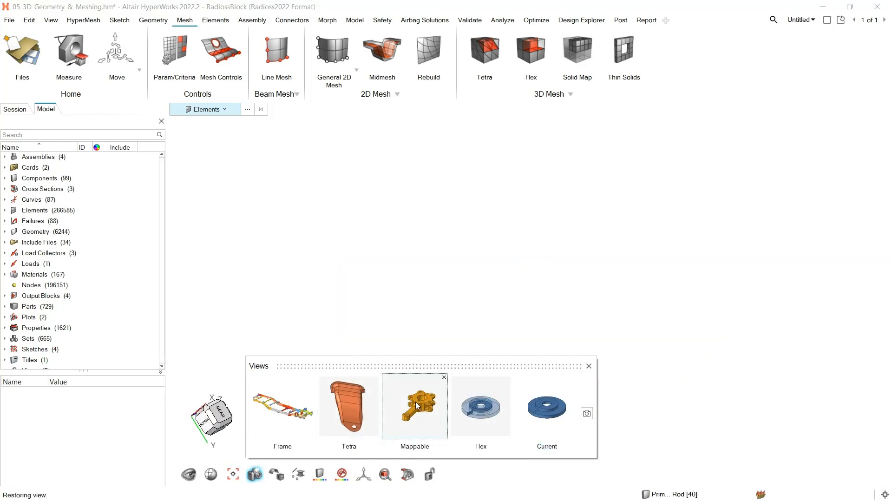
{"action": "left_click", "coordinate": [588, 366]}
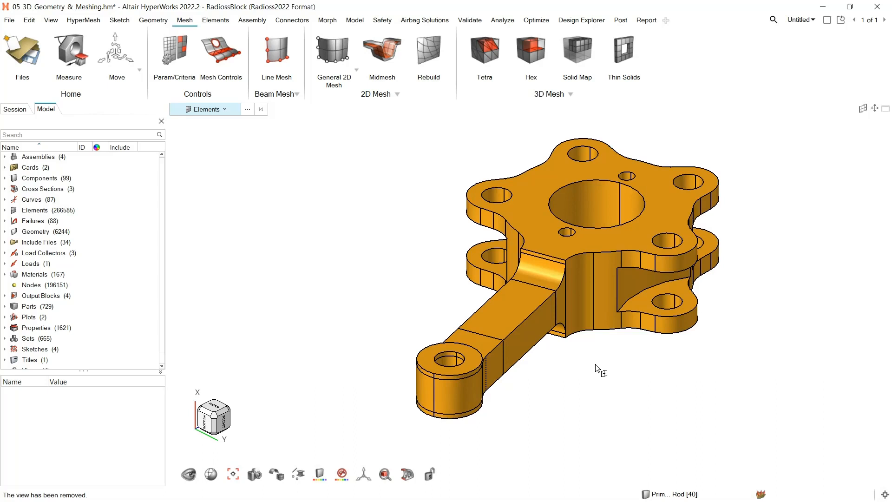
{"action": "left_click", "coordinate": [319, 477]}
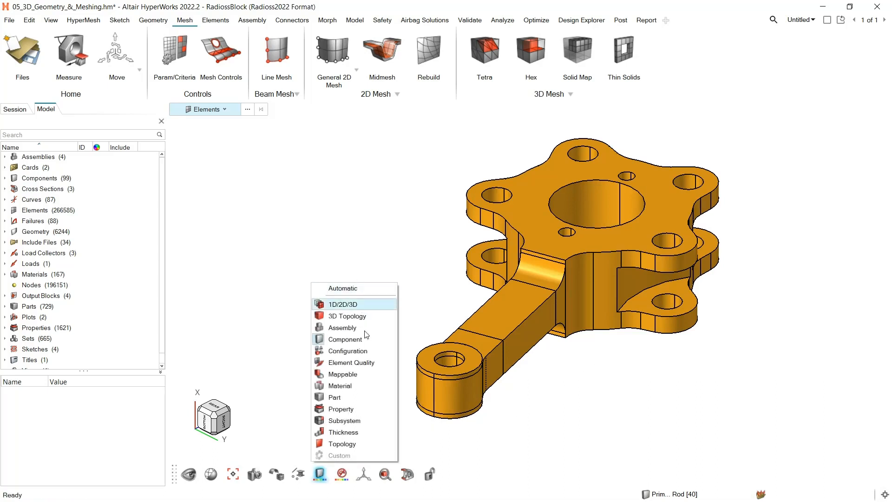
{"action": "left_click", "coordinate": [351, 374]}
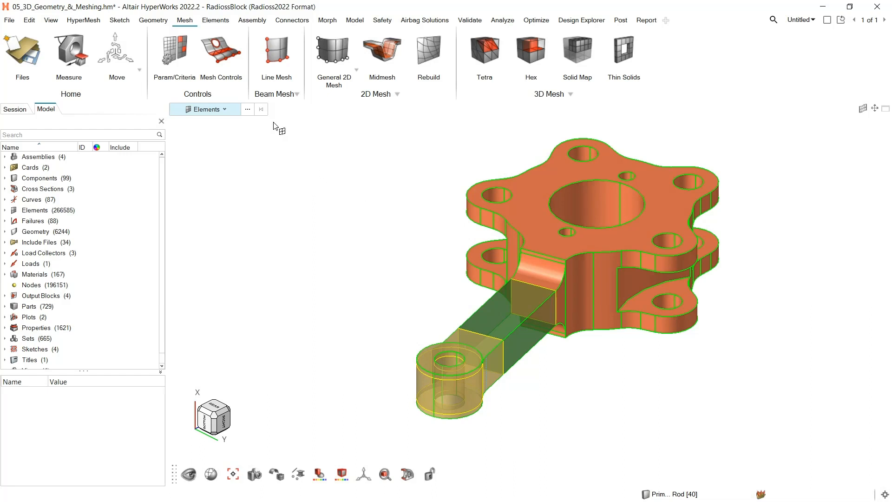
Split the non-mappable hub solid with a plane at the upper face of the lower flange, normal to X
{"action": "left_click", "coordinate": [154, 20]}
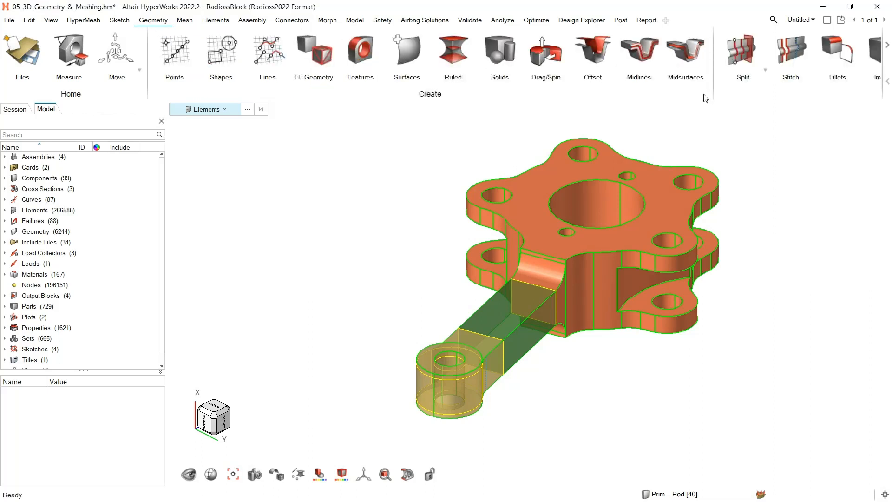
{"action": "left_click", "coordinate": [741, 55]}
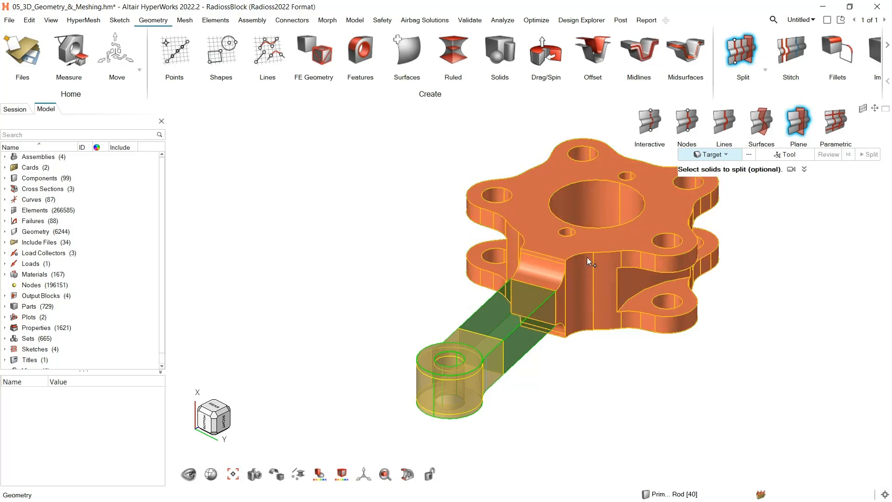
{"action": "left_click", "coordinate": [601, 260]}
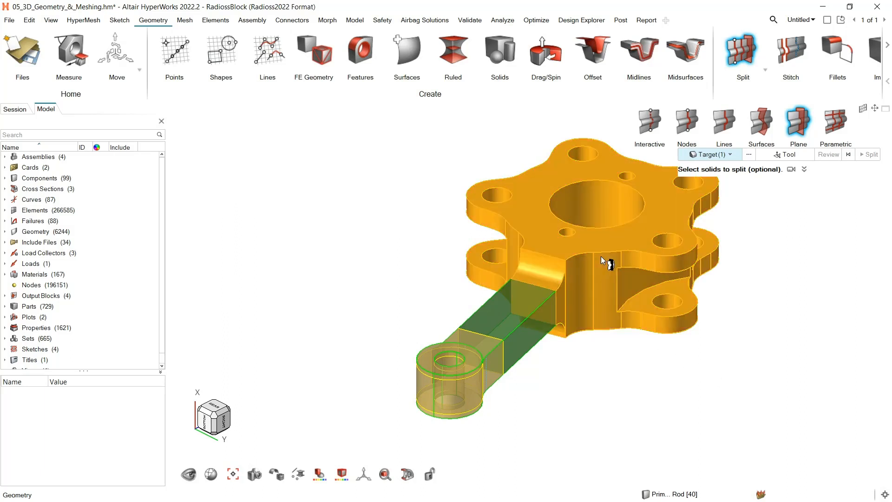
{"action": "left_click", "coordinate": [788, 154]}
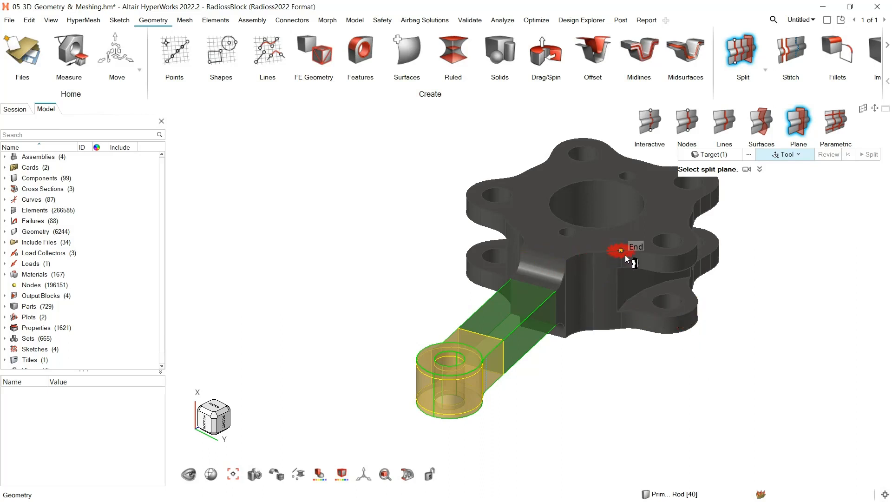
{"action": "scroll", "coordinate": [653, 318], "scroll_direction": "up", "scroll_amount": 6}
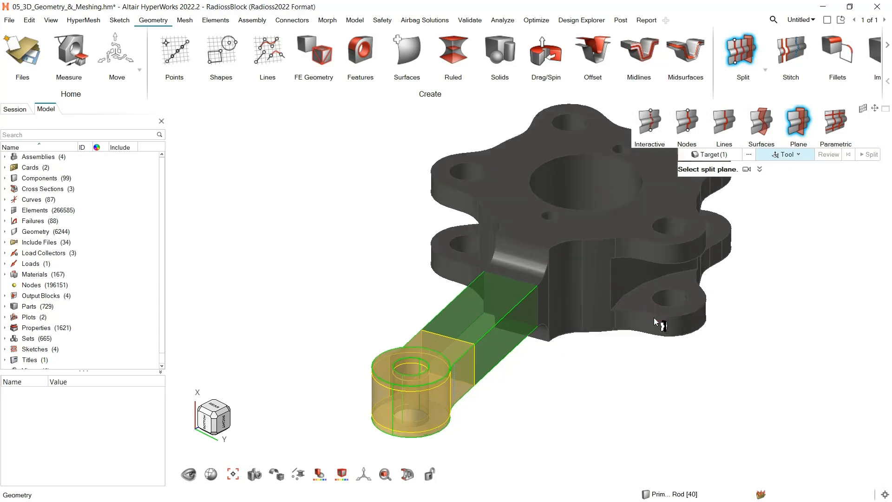
{"action": "left_click", "coordinate": [586, 247]}
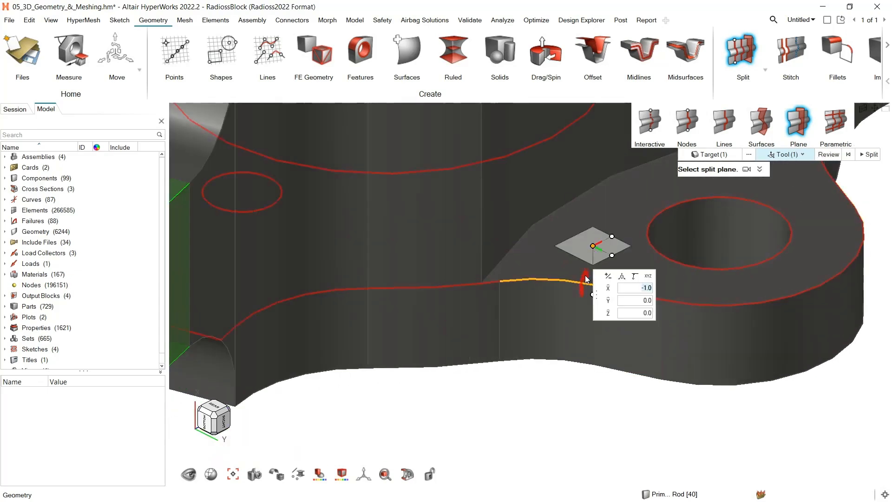
{"action": "scroll", "coordinate": [585, 277], "scroll_direction": "down", "scroll_amount": 5}
{"action": "scroll", "coordinate": [585, 277], "scroll_direction": "down", "scroll_amount": 2}
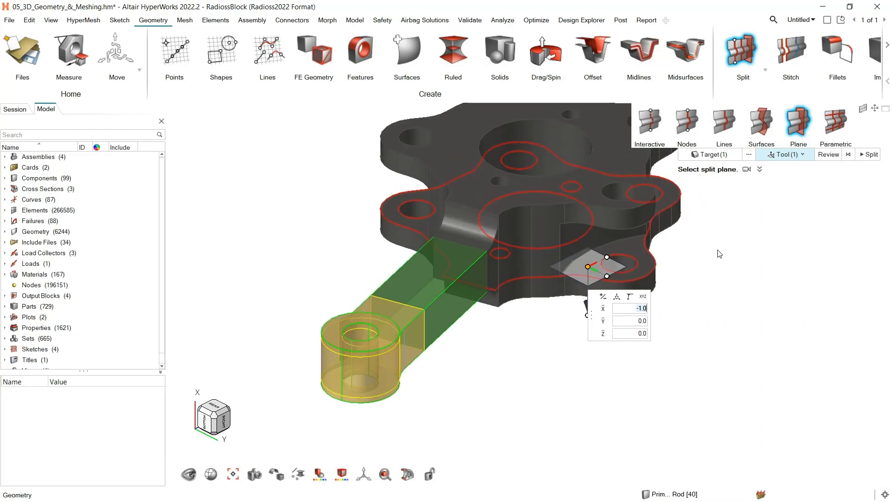
{"action": "left_click", "coordinate": [870, 154]}
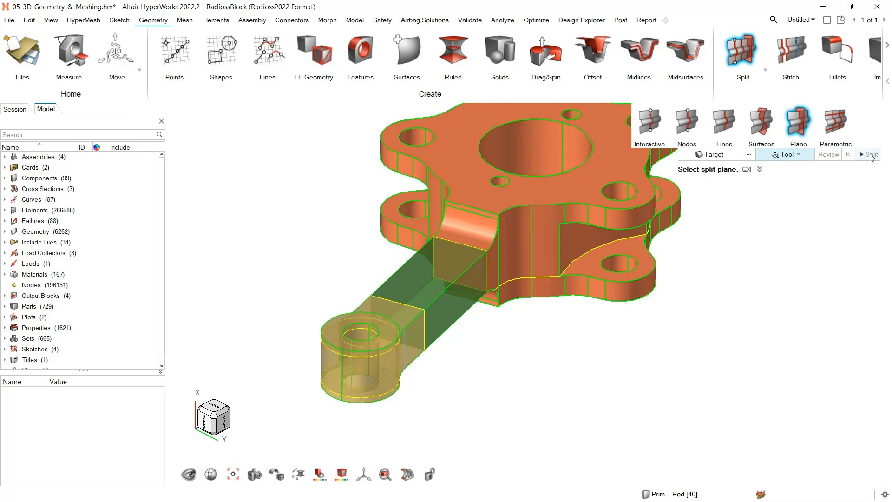
{"action": "scroll", "coordinate": [625, 255], "scroll_direction": "up", "scroll_amount": 5}
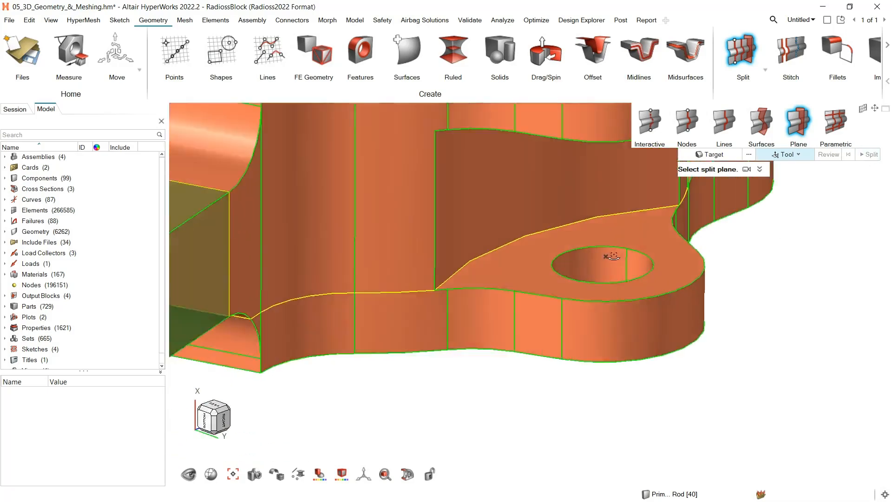
Split the remaining non-mappable hub solid with a plane at the underside of the upper flange, with normal -1.0, 0.0, 0.0
{"action": "middle_click_drag", "start_coordinate": [613, 256], "coordinate": [610, 229]}
{"action": "right_click_drag", "start_coordinate": [521, 168], "coordinate": [521, 327]}
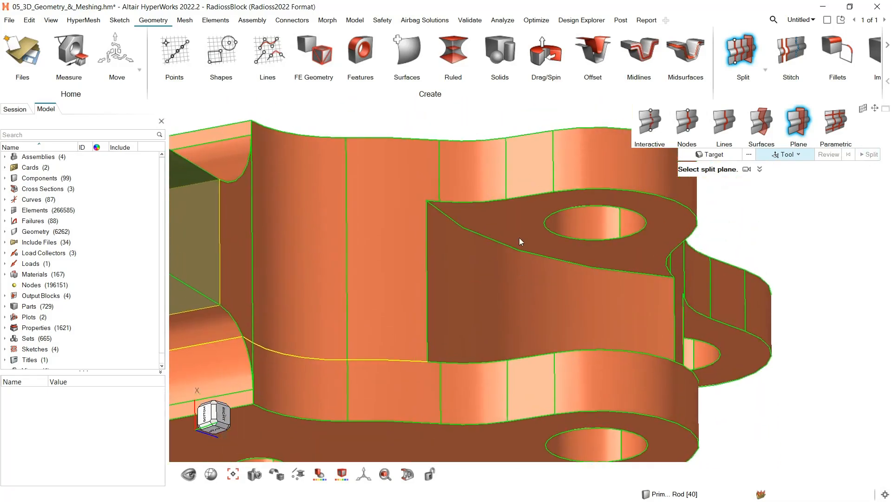
{"action": "left_click", "coordinate": [515, 221]}
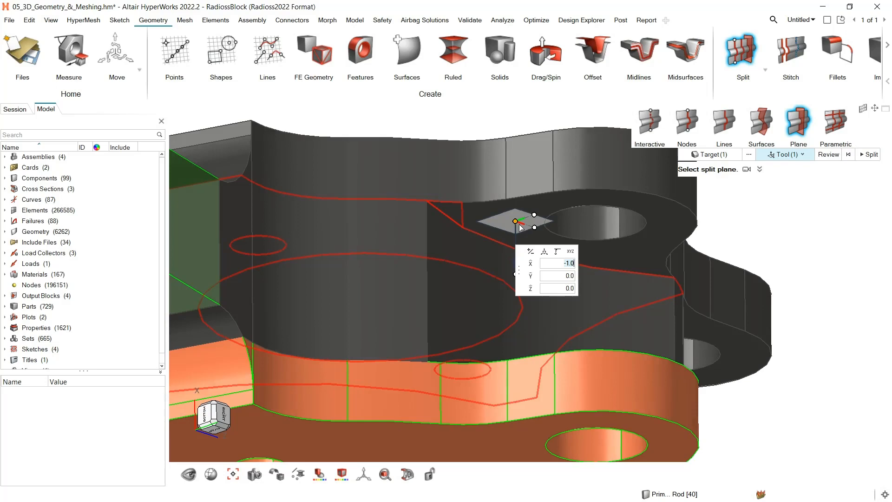
{"action": "right_click_drag", "start_coordinate": [449, 249], "coordinate": [455, 276]}
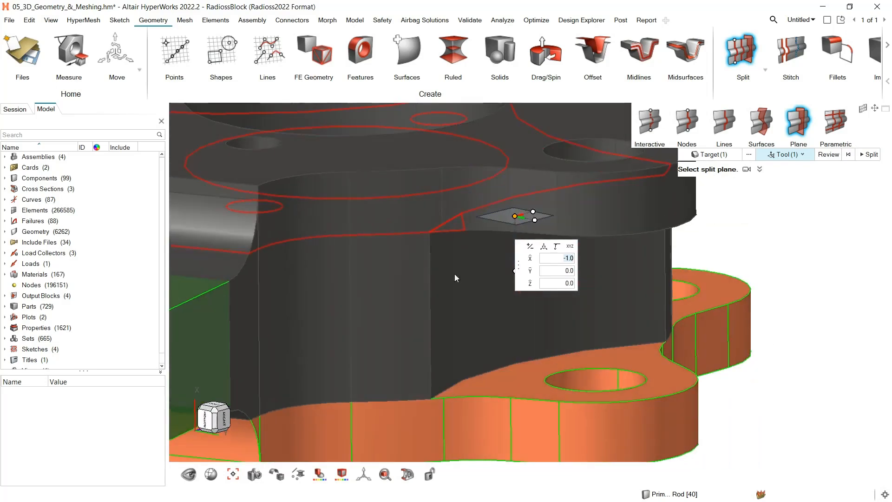
{"action": "left_click", "coordinate": [868, 155]}
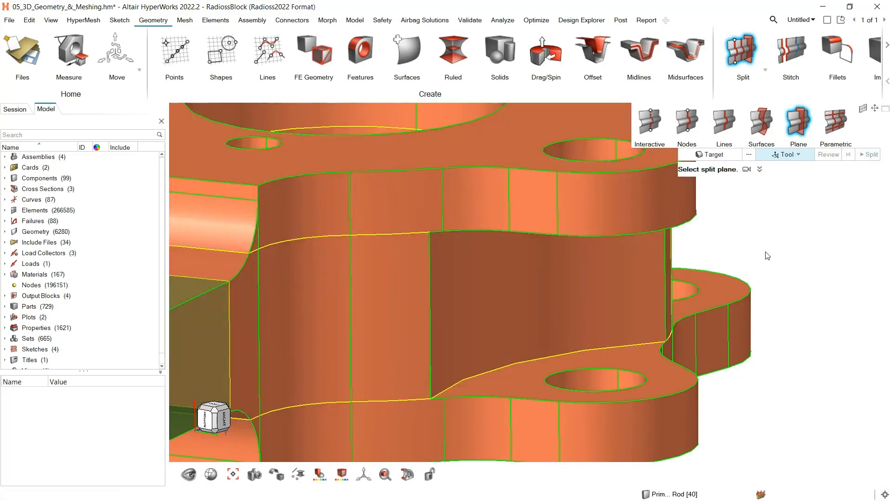
{"action": "scroll", "coordinate": [756, 272], "scroll_direction": "down", "scroll_amount": 2}
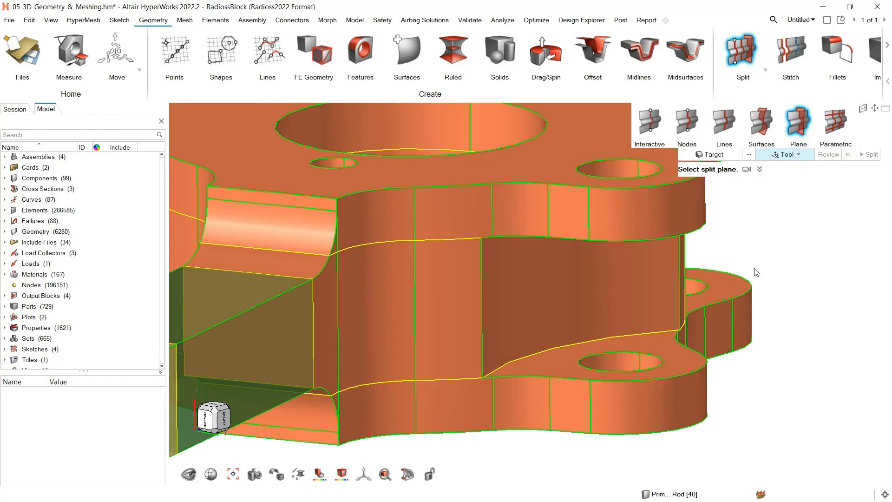
Suppress the upper flange's fillet tangent line and the short vertical edges on both sides of the arm fillet
{"action": "left_click", "coordinate": [327, 216]}
{"action": "left_click", "coordinate": [796, 46]}
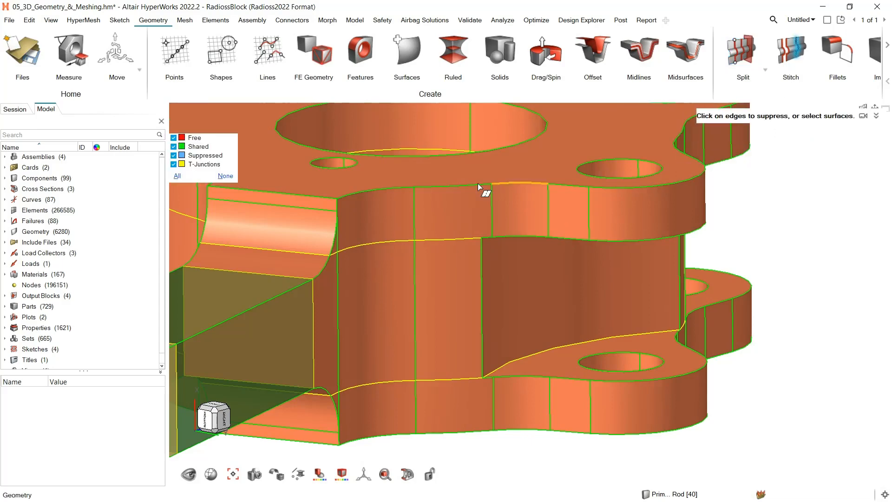
{"action": "scroll", "coordinate": [331, 235], "scroll_direction": "up", "scroll_amount": 5}
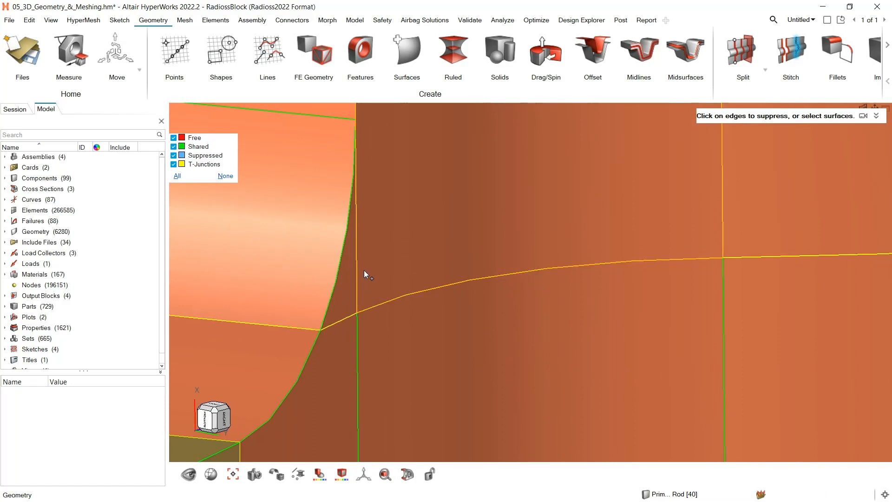
{"action": "left_click", "coordinate": [356, 269]}
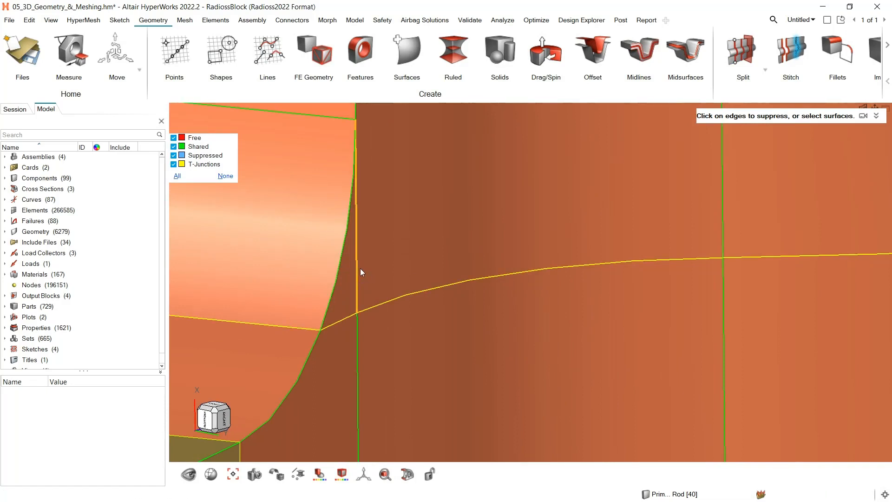
{"action": "middle_click_drag", "start_coordinate": [291, 280], "coordinate": [338, 289]}
{"action": "right_click_drag", "start_coordinate": [331, 280], "coordinate": [745, 352]}
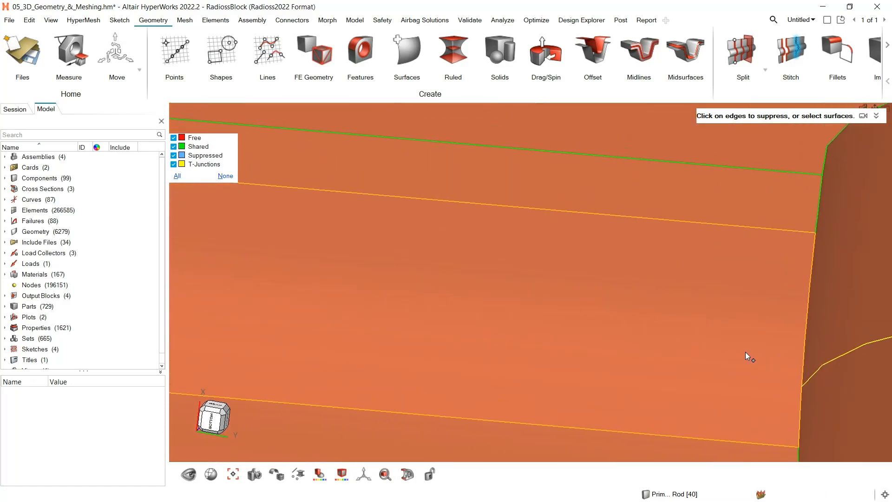
{"action": "left_click", "coordinate": [416, 198]}
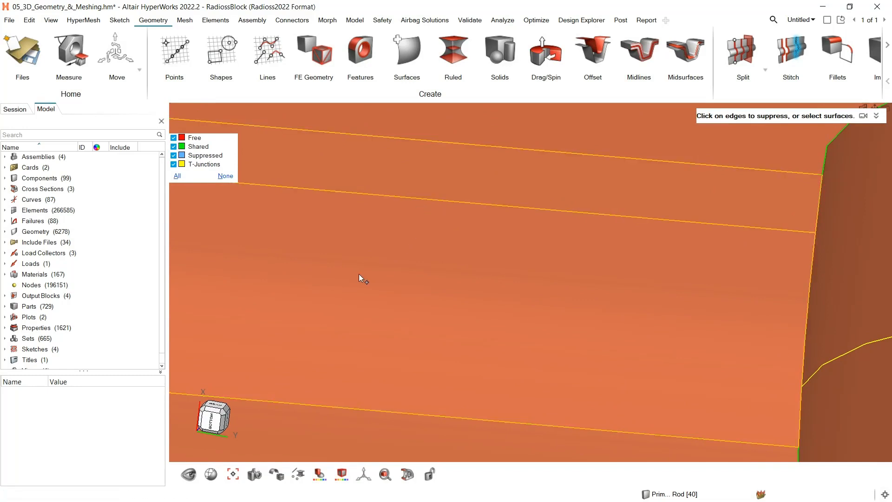
{"action": "right_click_drag", "start_coordinate": [358, 274], "coordinate": [747, 312]}
{"action": "middle_click_drag", "start_coordinate": [528, 325], "coordinate": [602, 340]}
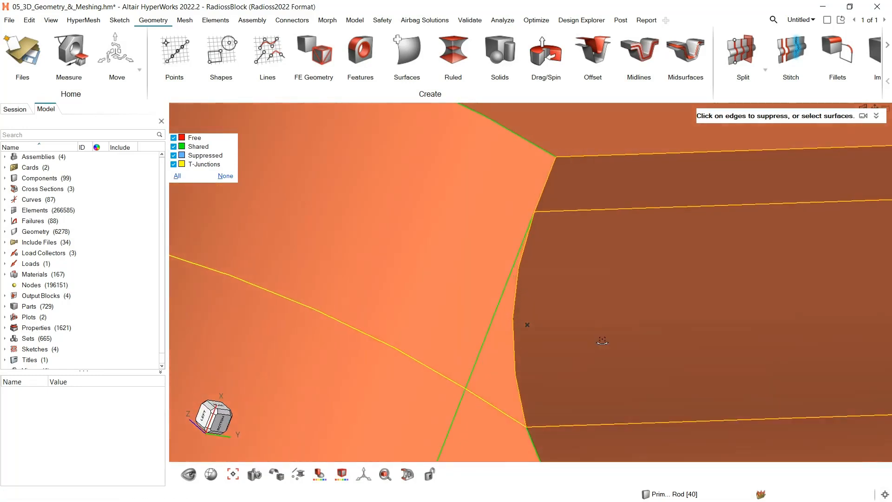
{"action": "left_click", "coordinate": [483, 349]}
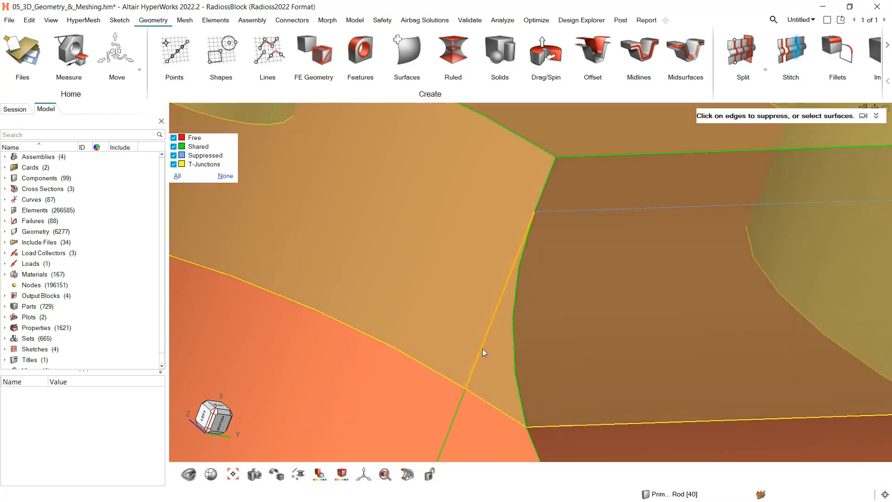
Suppress the lower flange's fillet tangent line and the short vertical edges on both sides of the arm fillet
{"action": "scroll", "coordinate": [618, 318], "scroll_direction": "down", "scroll_amount": 5}
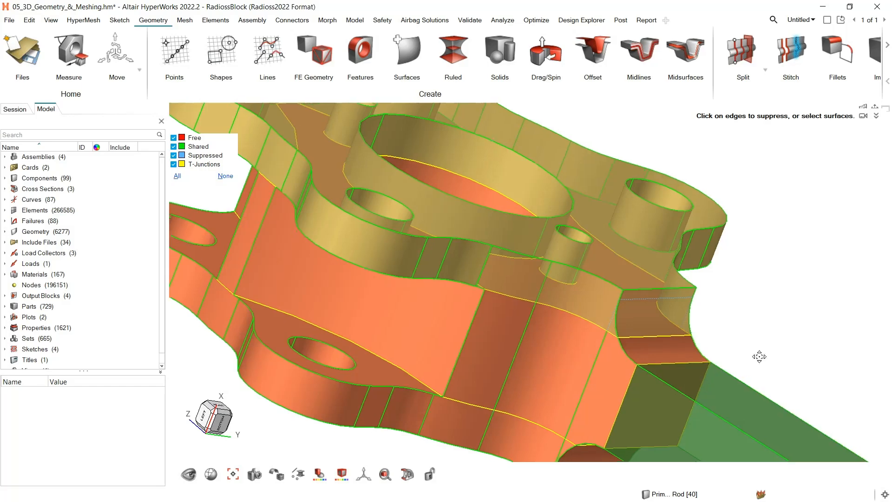
{"action": "scroll", "coordinate": [760, 354], "scroll_direction": "up", "scroll_amount": 5}
{"action": "scroll", "coordinate": [561, 302], "scroll_direction": "up", "scroll_amount": 5}
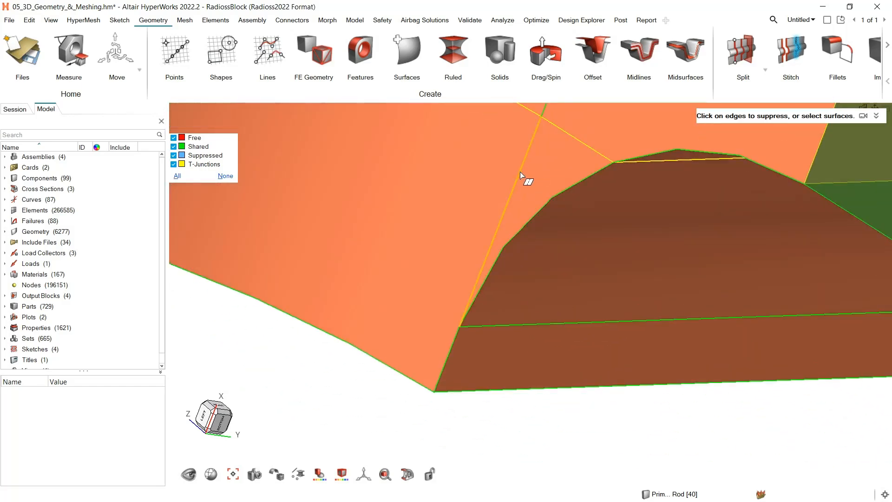
{"action": "left_click", "coordinate": [520, 171]}
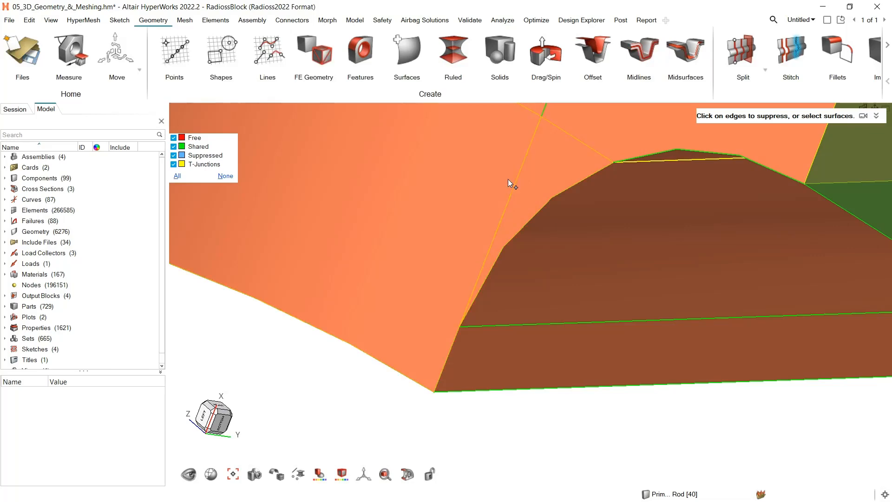
{"action": "left_click", "coordinate": [551, 323]}
{"action": "scroll", "coordinate": [562, 325], "scroll_direction": "down", "scroll_amount": 5}
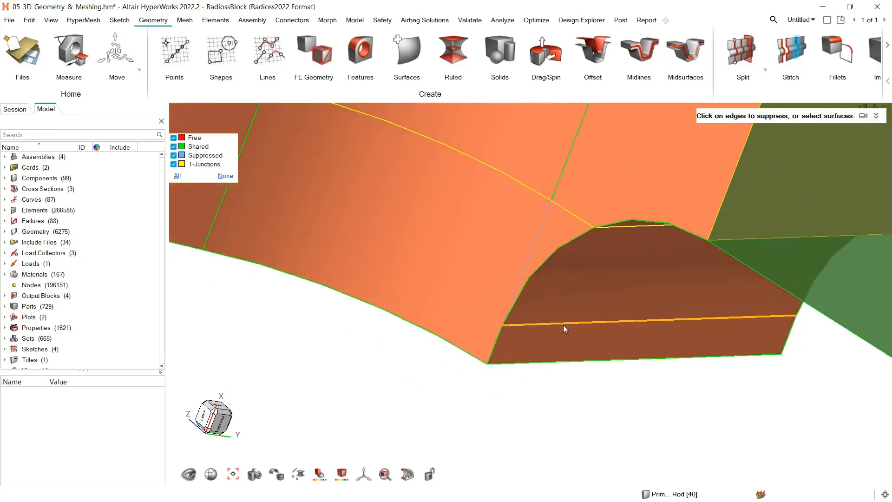
{"action": "middle_click_drag", "start_coordinate": [719, 331], "coordinate": [585, 325]}
{"action": "right_click_drag", "start_coordinate": [517, 328], "coordinate": [65, 329]}
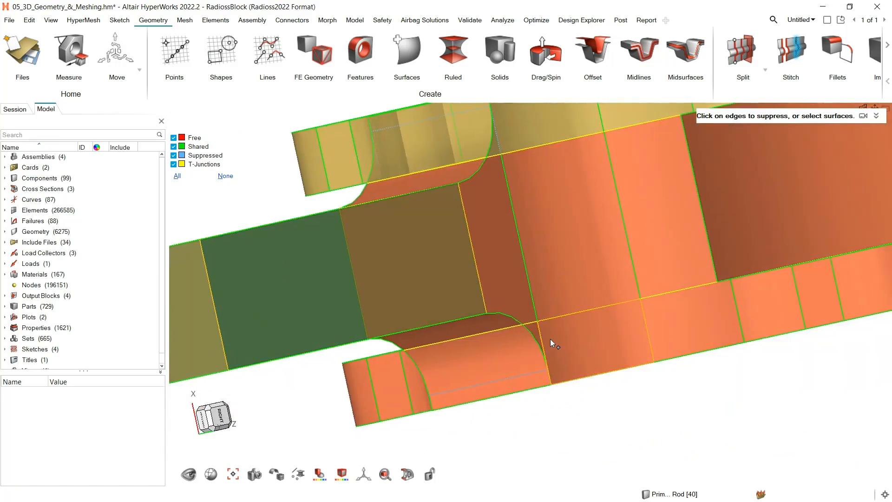
{"action": "scroll", "coordinate": [550, 339], "scroll_direction": "up", "scroll_amount": 5}
{"action": "scroll", "coordinate": [531, 325], "scroll_direction": "up", "scroll_amount": 3}
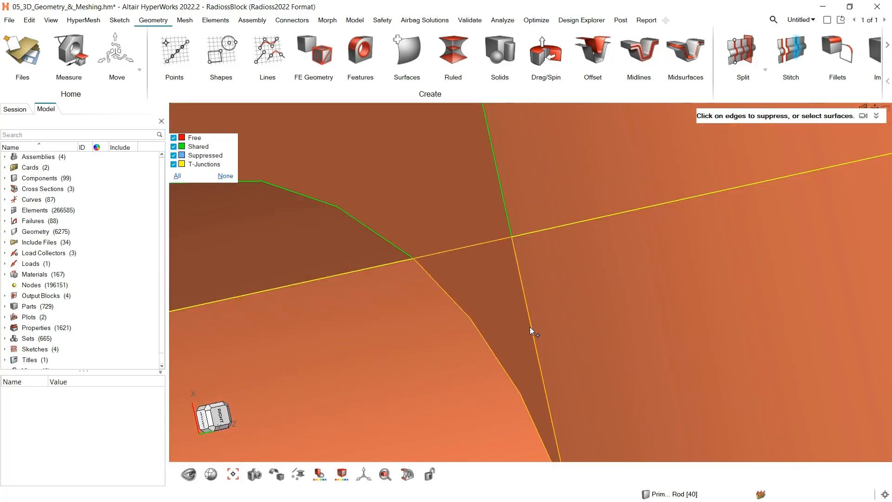
{"action": "scroll", "coordinate": [531, 326], "scroll_direction": "down", "scroll_amount": 10}
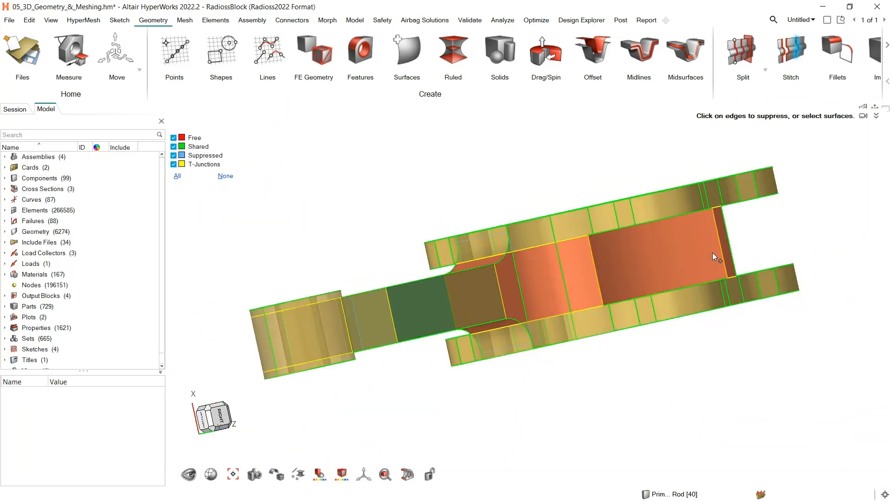
{"action": "middle_click_drag", "start_coordinate": [712, 252], "coordinate": [738, 287]}
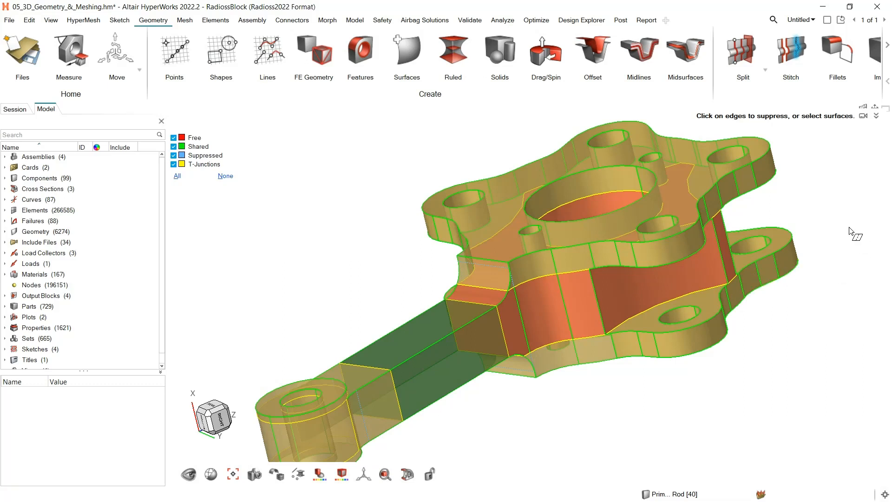
{"action": "key", "text": "Escape"}
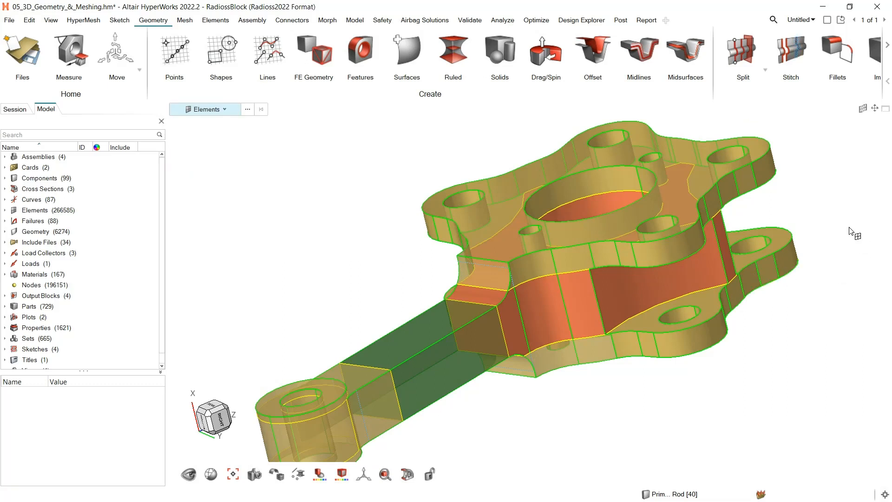
Isolate the non-mappable middle hub solid between the two flanges and clear the selection
{"action": "left_click", "coordinate": [224, 110]}
{"action": "scroll", "coordinate": [227, 140], "scroll_direction": "down", "scroll_amount": 2}
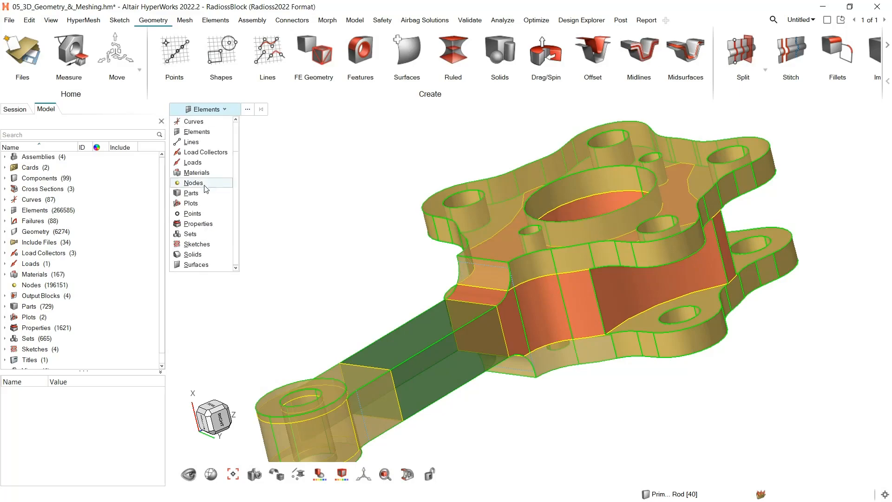
{"action": "left_click", "coordinate": [205, 258]}
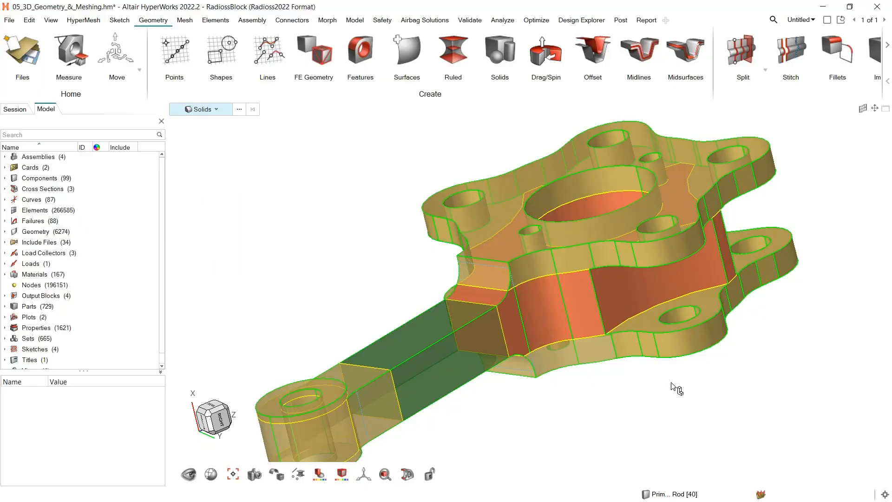
{"action": "left_click", "coordinate": [616, 297]}
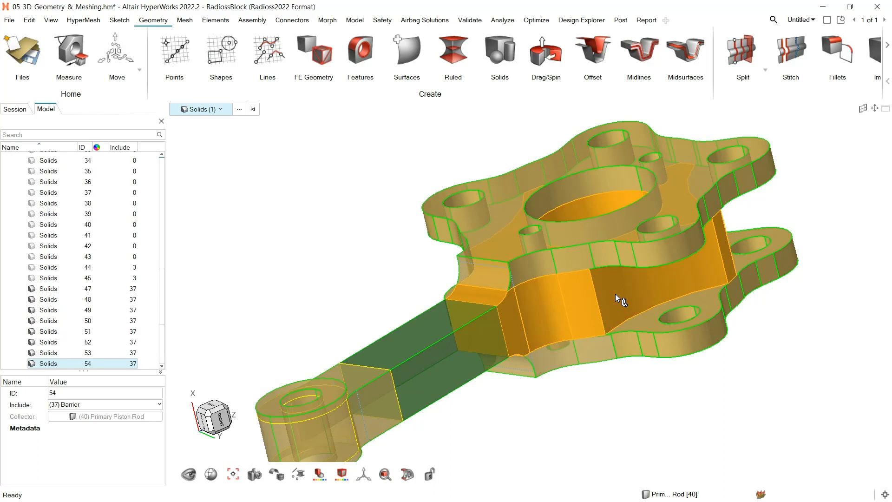
{"action": "key", "text": "i"}
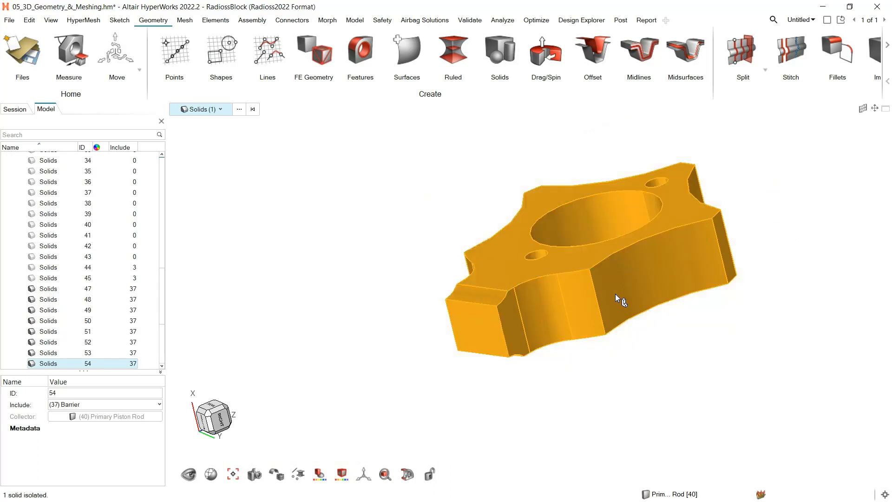
{"action": "left_click", "coordinate": [783, 330]}
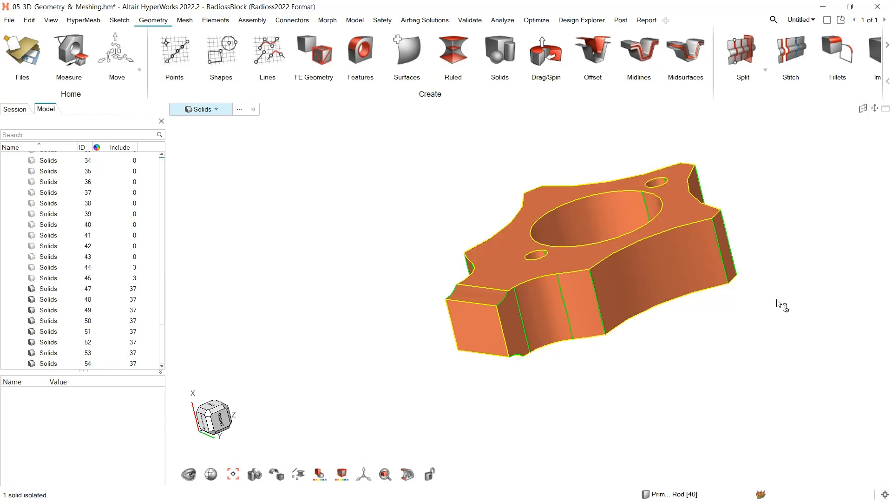
Split the isolated hub solid with a plane through the upper end of its arm fillet, with normal 0.0, -0.29, 0.96
{"action": "left_click", "coordinate": [740, 50]}
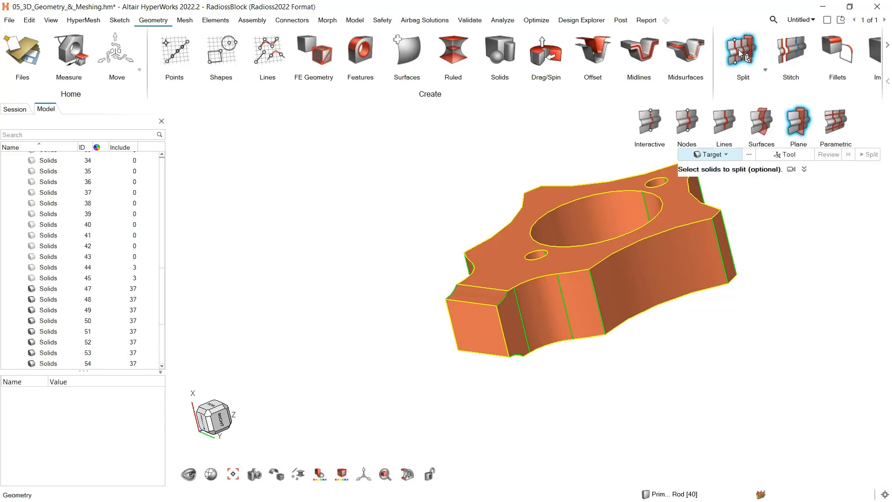
{"action": "left_click", "coordinate": [650, 277]}
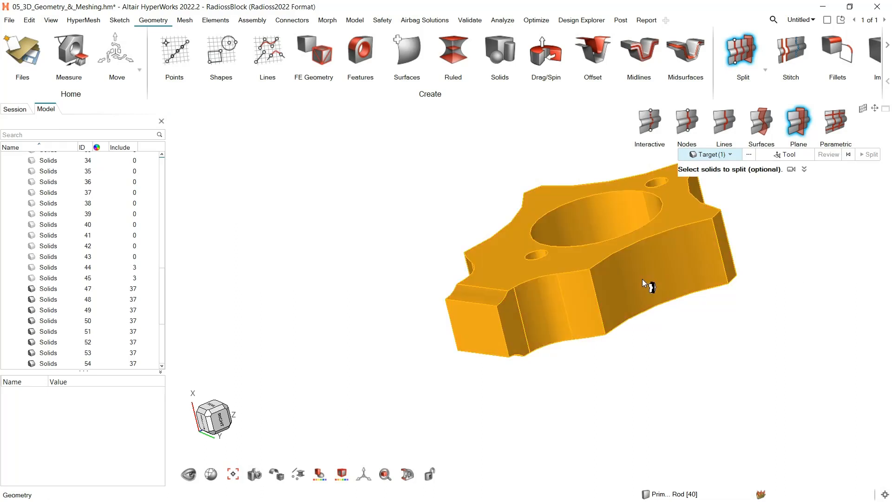
{"action": "left_click", "coordinate": [785, 158]}
{"action": "scroll", "coordinate": [533, 317], "scroll_direction": "up", "scroll_amount": 2}
{"action": "scroll", "coordinate": [500, 273], "scroll_direction": "up", "scroll_amount": 2}
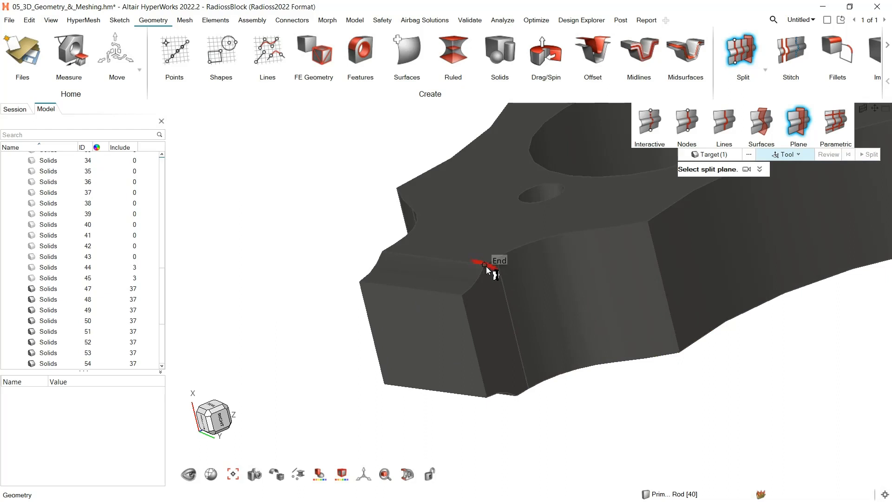
{"action": "left_click", "coordinate": [486, 266]}
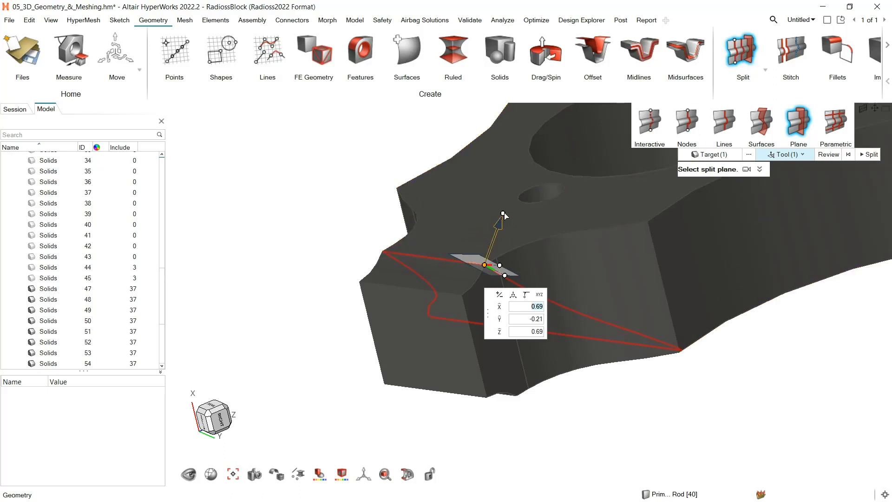
{"action": "left_click_drag", "start_coordinate": [503, 215], "coordinate": [498, 258]}
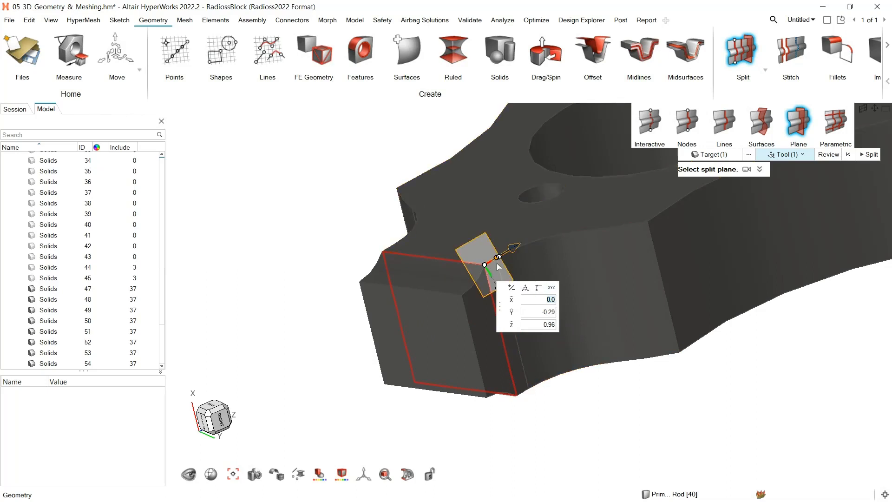
{"action": "left_click", "coordinate": [868, 156]}
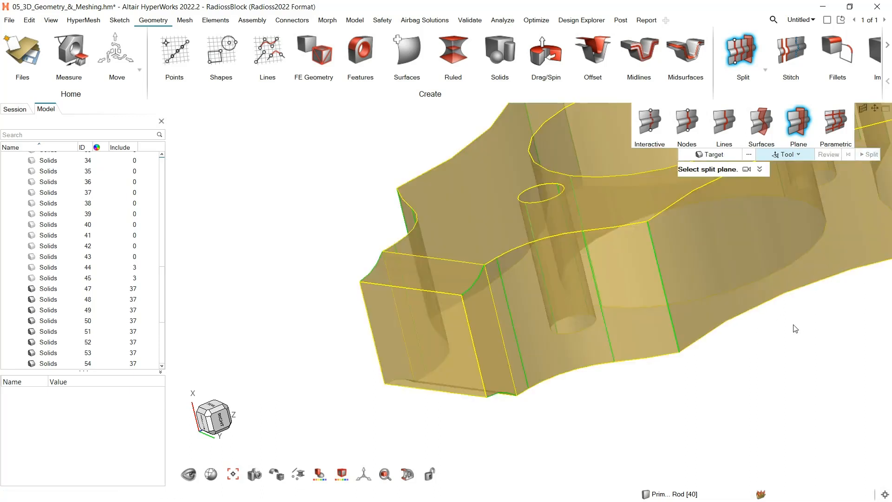
{"action": "scroll", "coordinate": [795, 328], "scroll_direction": "down", "scroll_amount": 4}
{"action": "right_click_drag", "start_coordinate": [781, 337], "coordinate": [579, 324]}
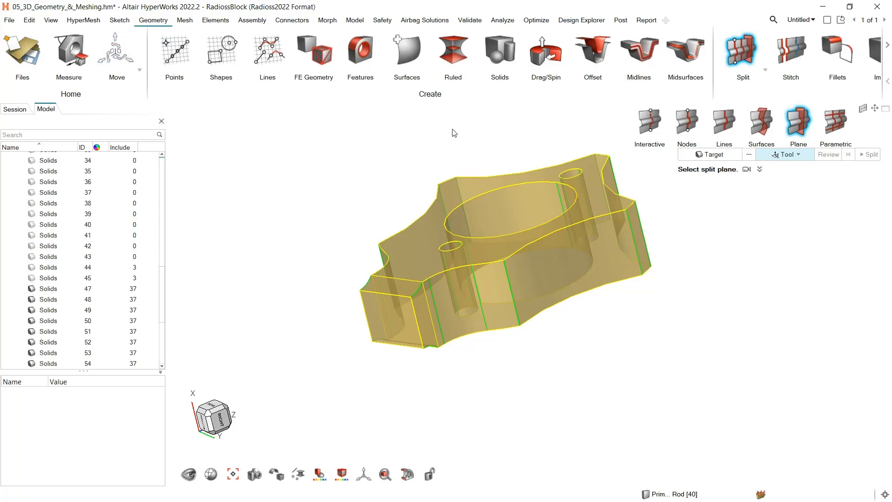
{"action": "key", "text": "Escape"}
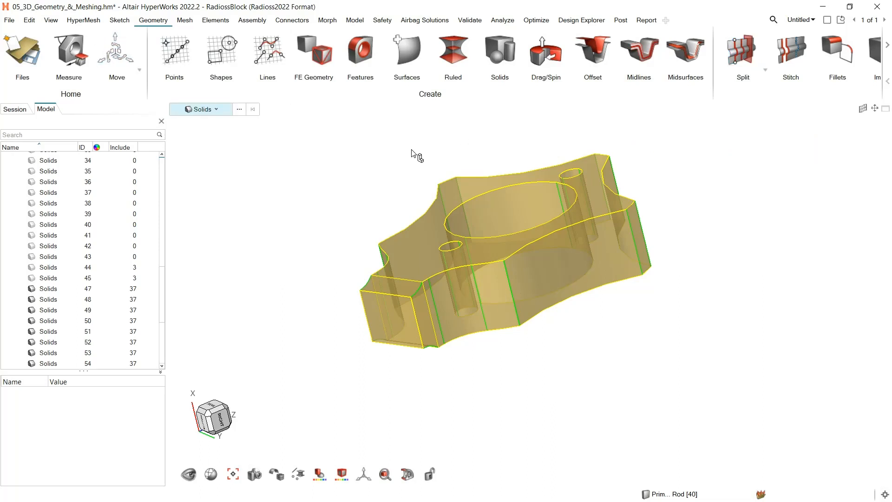
Select the Primary Piston Rod component, extend the selection to all its solids, show them, and clear the selection
{"action": "left_click", "coordinate": [216, 113]}
{"action": "left_click", "coordinate": [215, 142]}
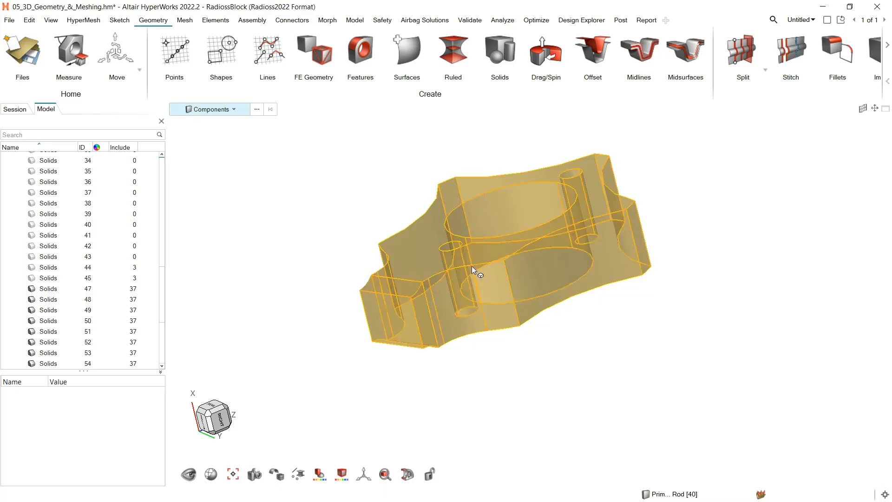
{"action": "left_click", "coordinate": [530, 277]}
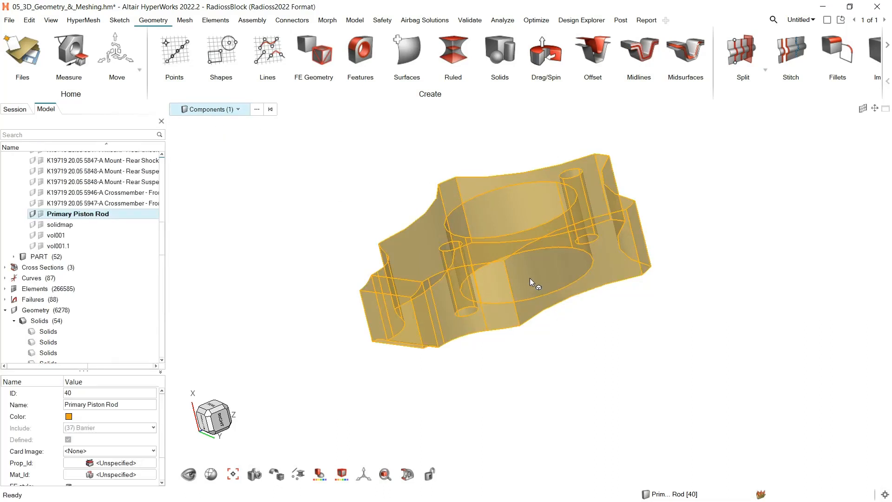
{"action": "left_click", "coordinate": [238, 110]}
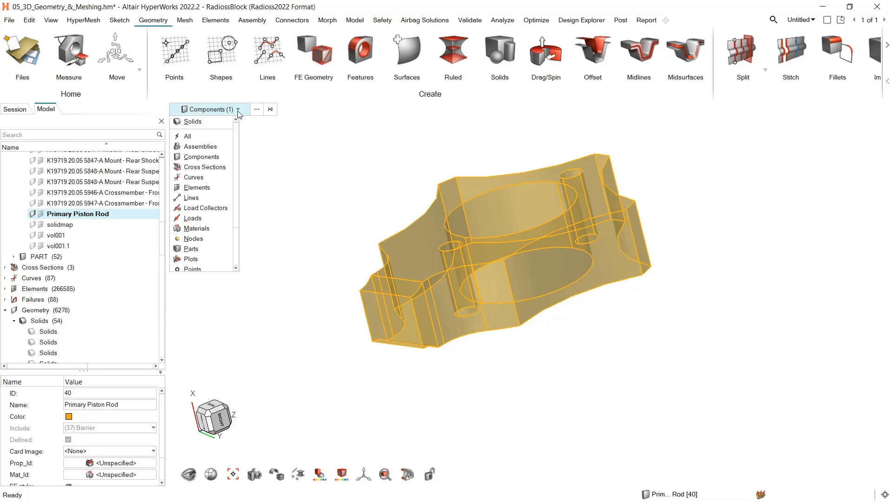
{"action": "scroll", "coordinate": [204, 195], "scroll_direction": "down", "scroll_amount": 3}
{"action": "left_click", "coordinate": [192, 245]}
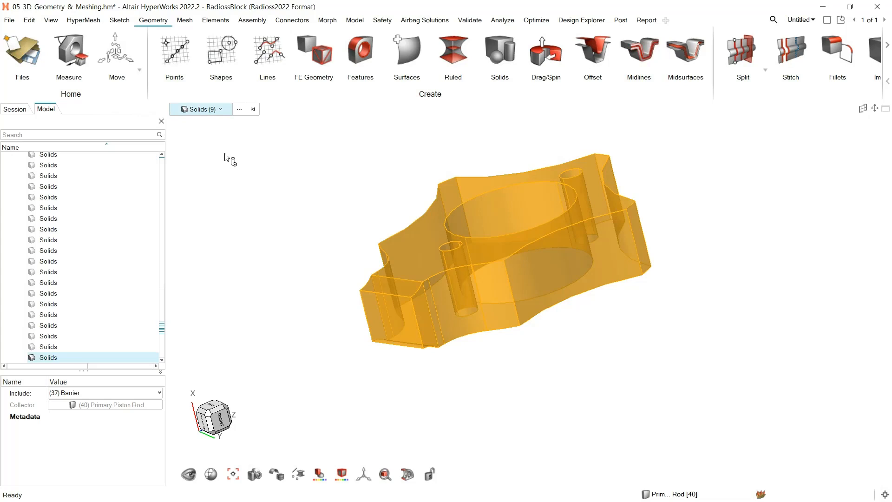
{"action": "key", "text": "s"}
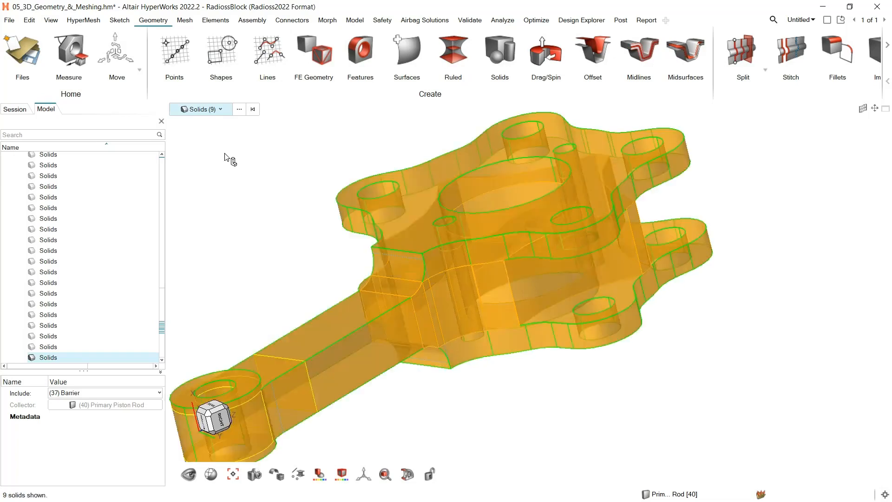
{"action": "left_click", "coordinate": [762, 237]}
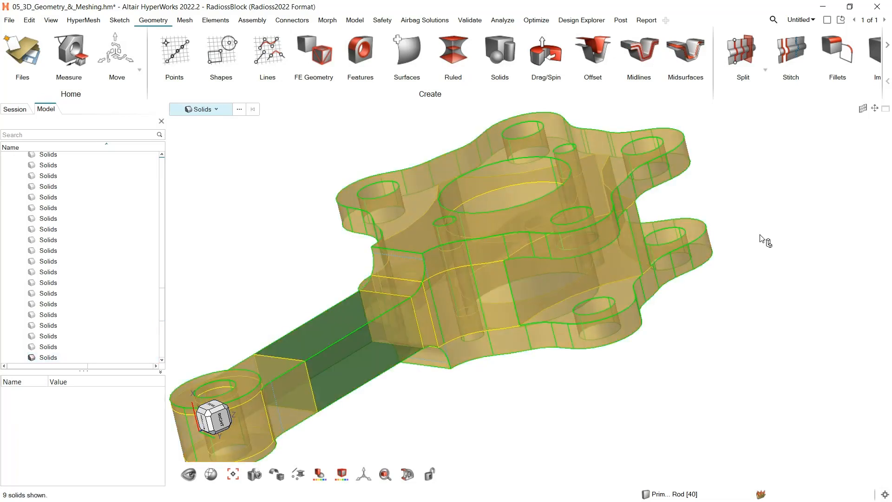
{"action": "scroll", "coordinate": [762, 238], "scroll_direction": "down", "scroll_amount": 3}
{"action": "right_click_drag", "start_coordinate": [786, 233], "coordinate": [750, 237]}
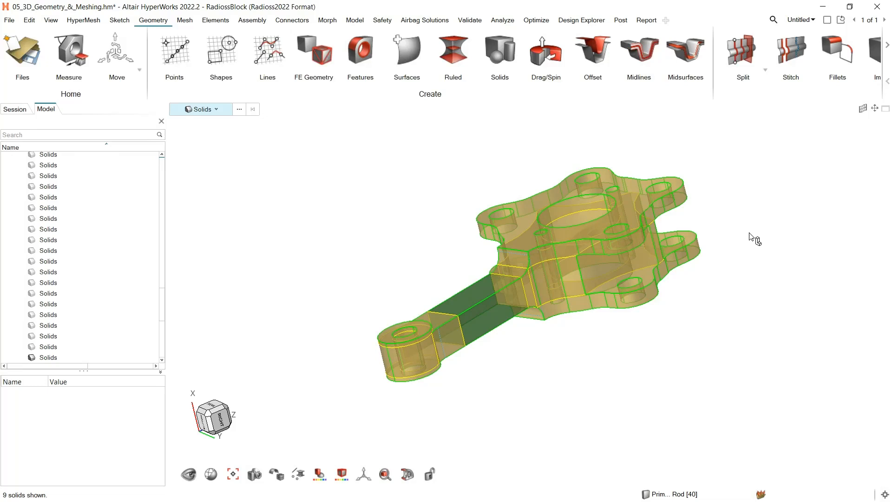
Solid Map mesh all nine solids of the piston rod with element size 1.50 and the proposed edge densities
{"action": "left_click", "coordinate": [185, 21]}
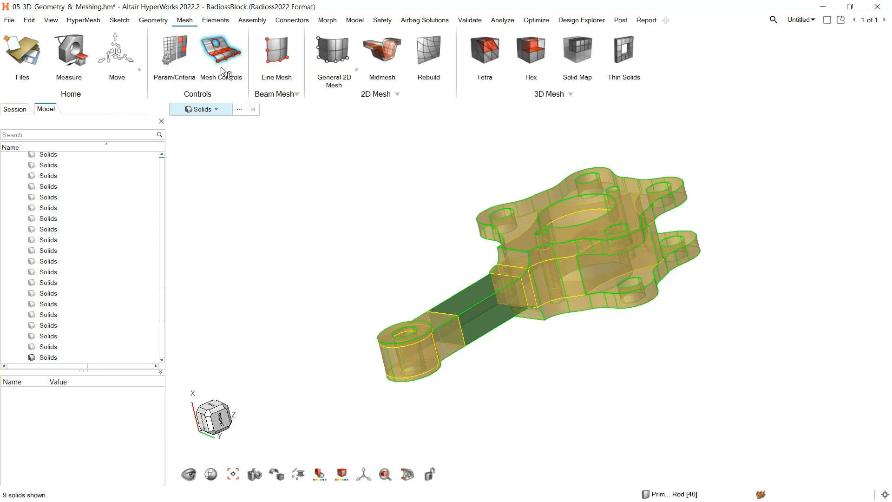
{"action": "left_click", "coordinate": [579, 56]}
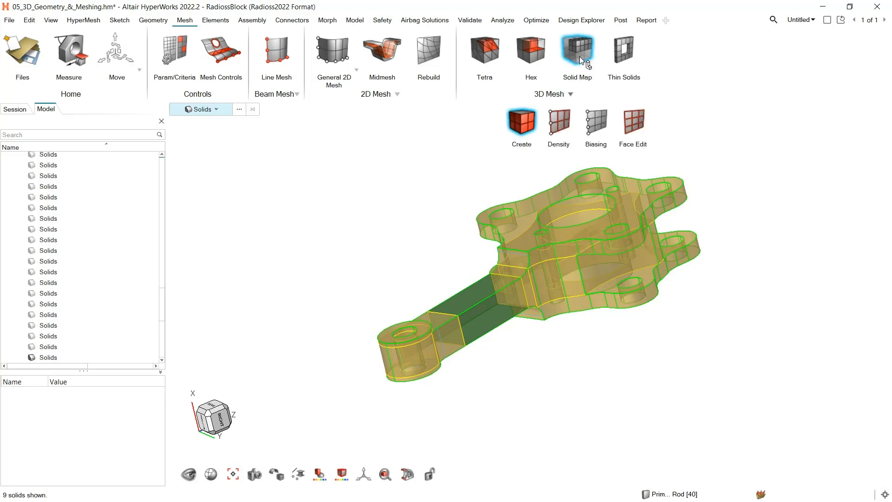
{"action": "middle_click_drag", "start_coordinate": [816, 230], "coordinate": [762, 255]}
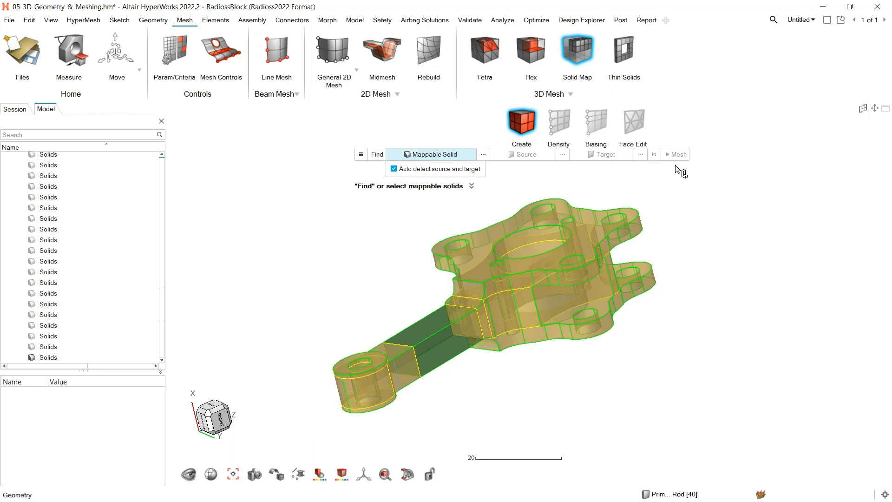
{"action": "left_click_drag", "start_coordinate": [703, 182], "coordinate": [316, 428]}
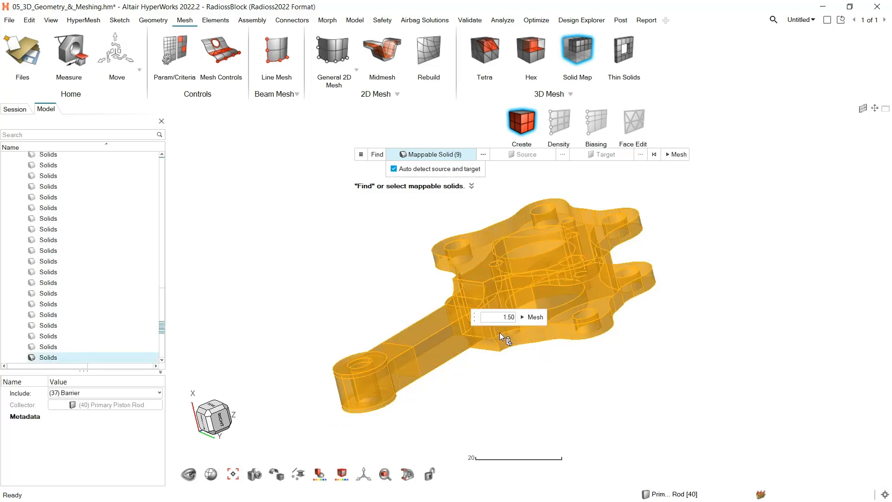
{"action": "left_click", "coordinate": [530, 318]}
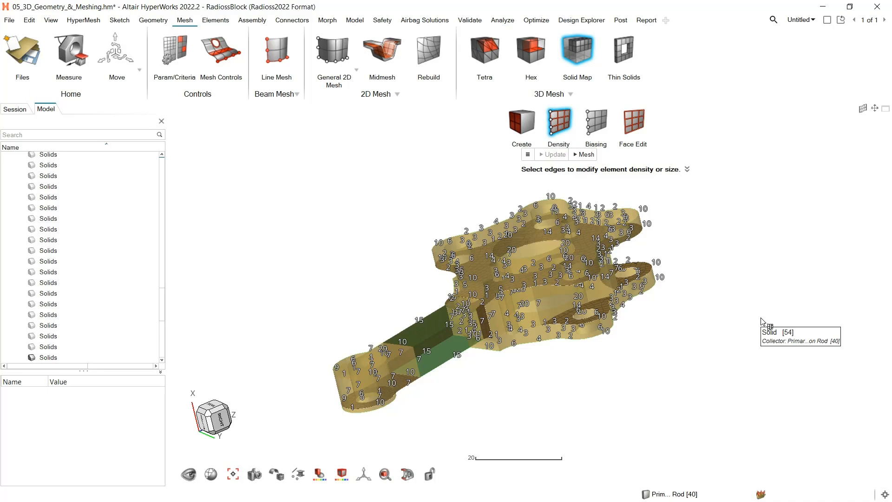
{"action": "left_click", "coordinate": [583, 155]}
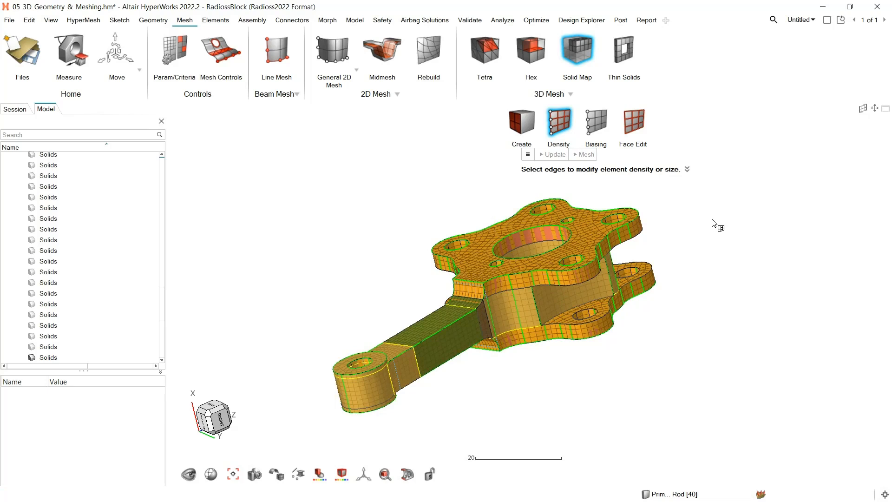
Leave the Solid Map tool and hide the geometry so that only the piston rod's mesh is displayed
{"action": "right_click", "coordinate": [723, 269]}
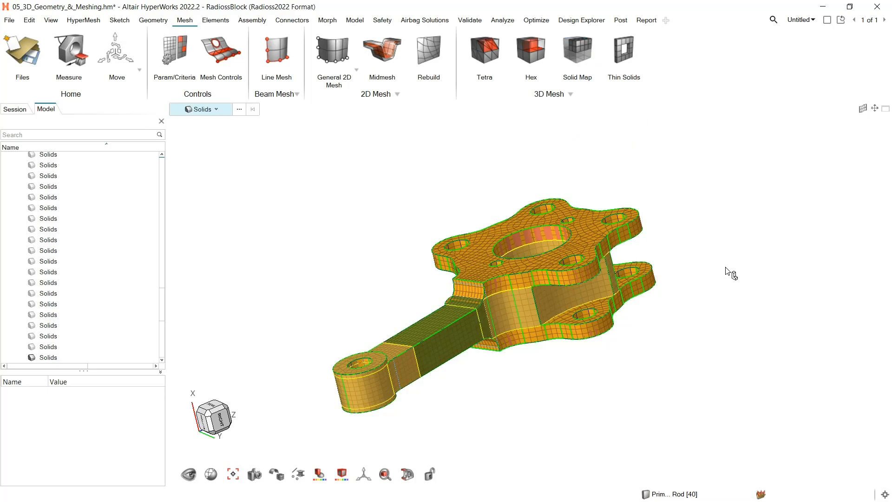
{"action": "key", "text": "m"}
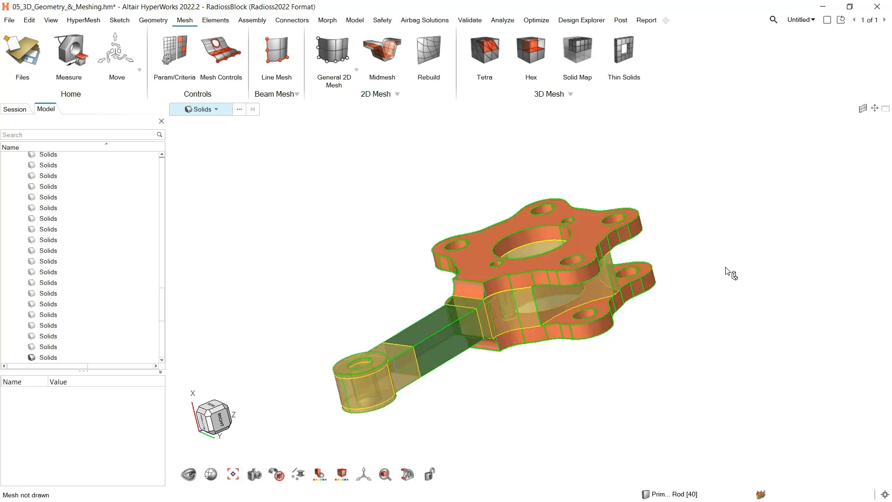
{"action": "key", "text": "m"}
{"action": "key", "text": "g"}
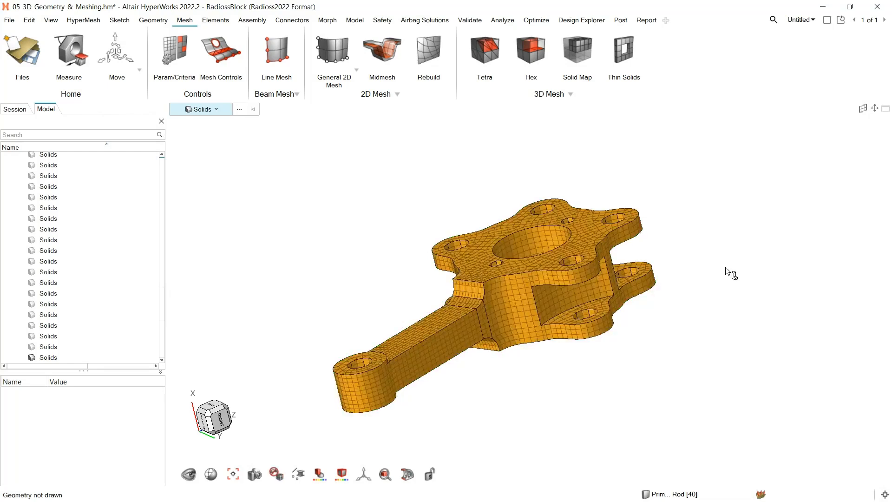